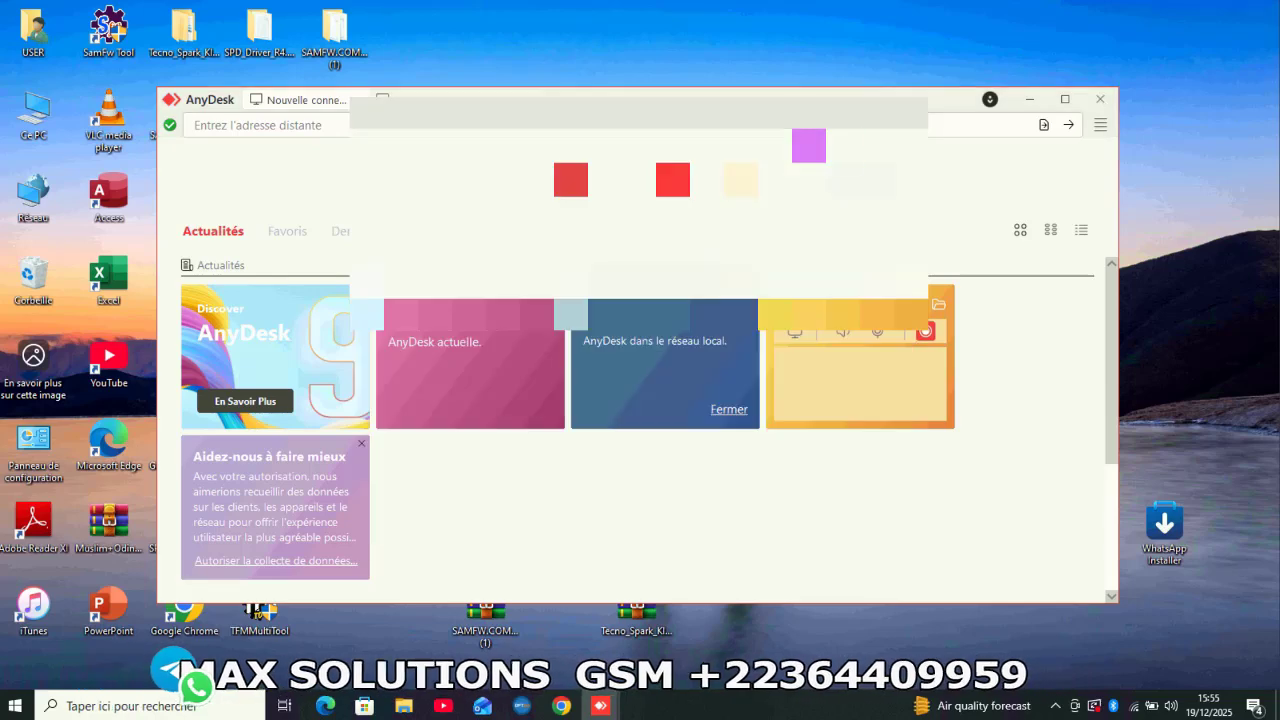
Minimize the AnyDesk window and move the Tecno_Spark_KI5q archive to the middle of the desktop.
left_click(1035, 98)
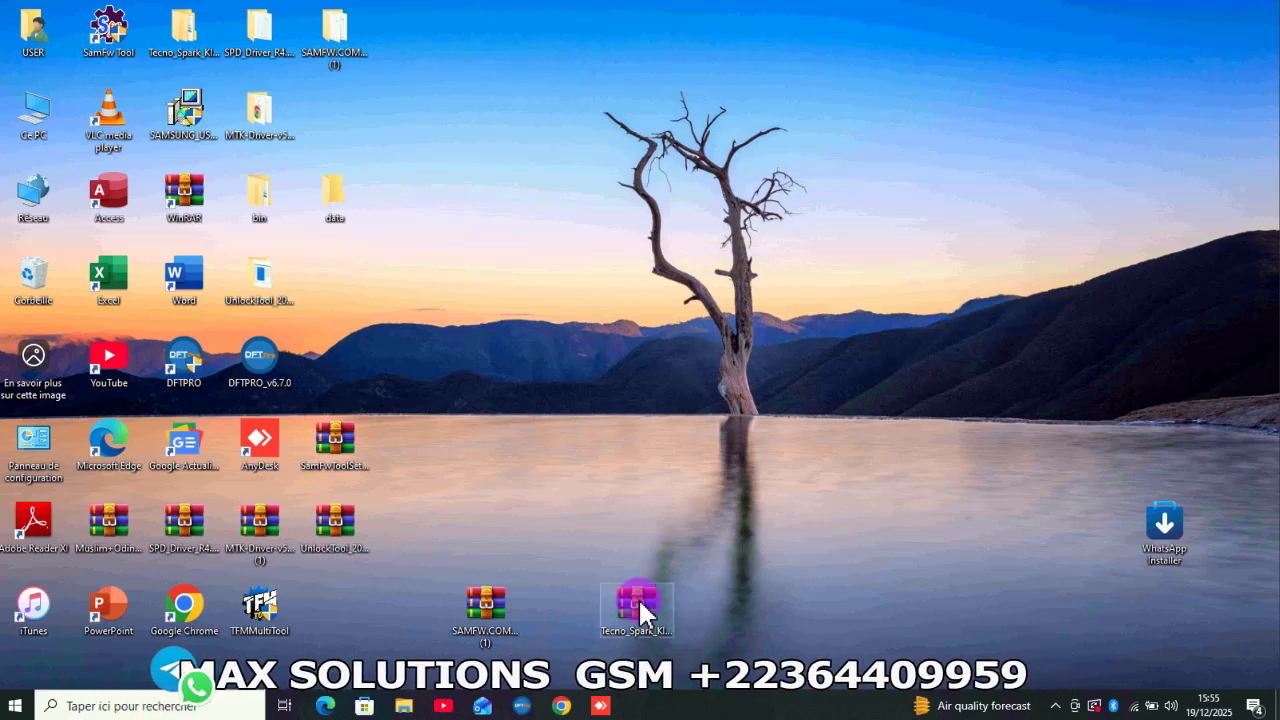
left_click_drag(639, 600, 661, 310)
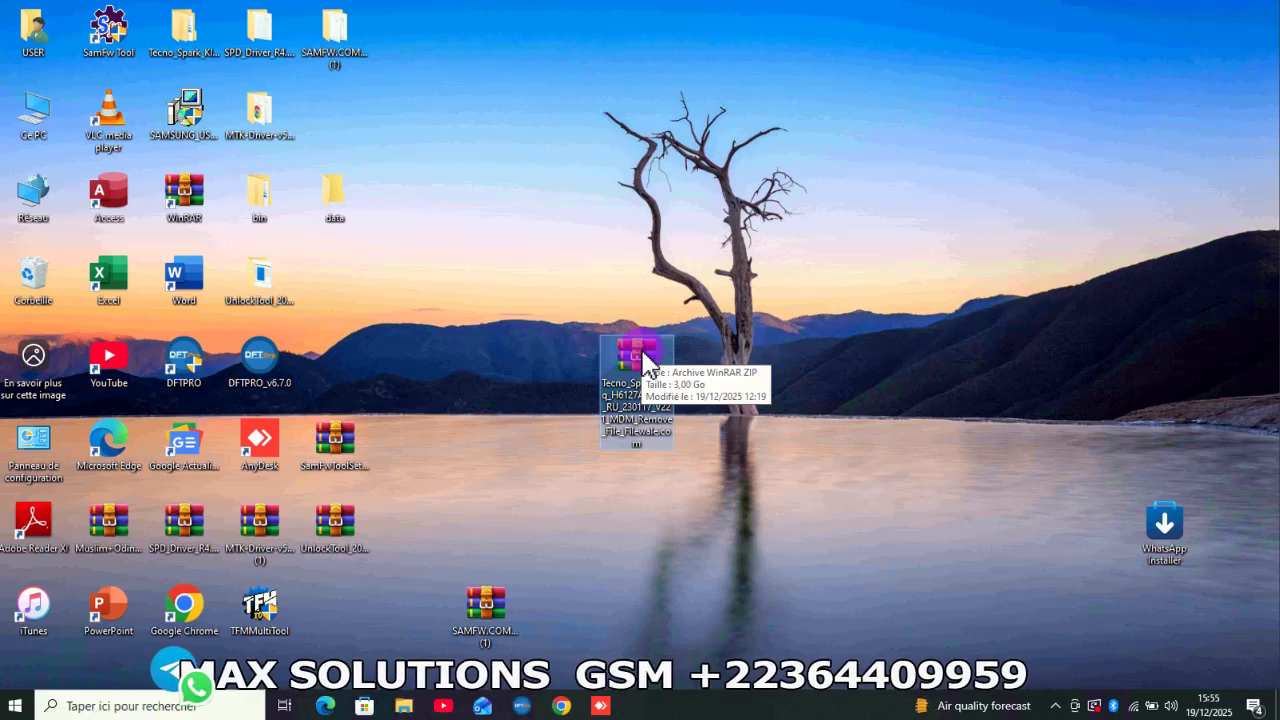
Turn off real-time protection in the Windows Security virus and threat protection settings, authorize the change, and close the window.
left_click(1057, 706)
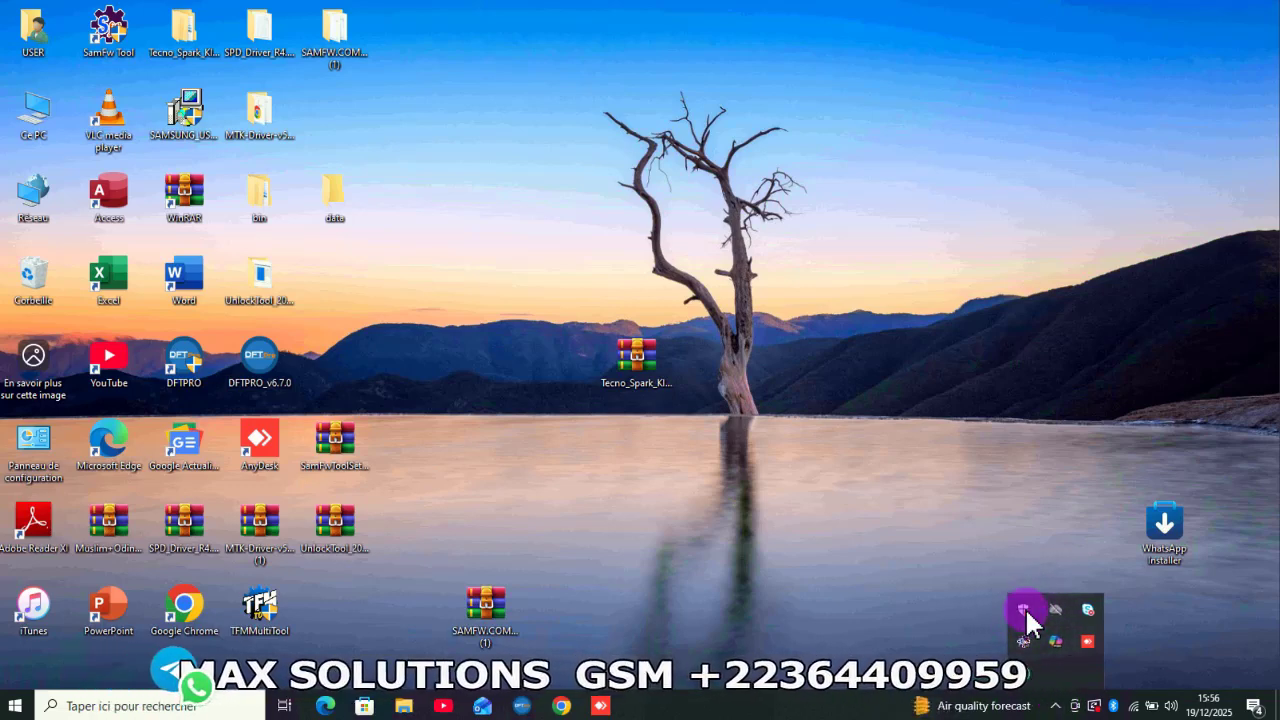
left_click(1023, 609)
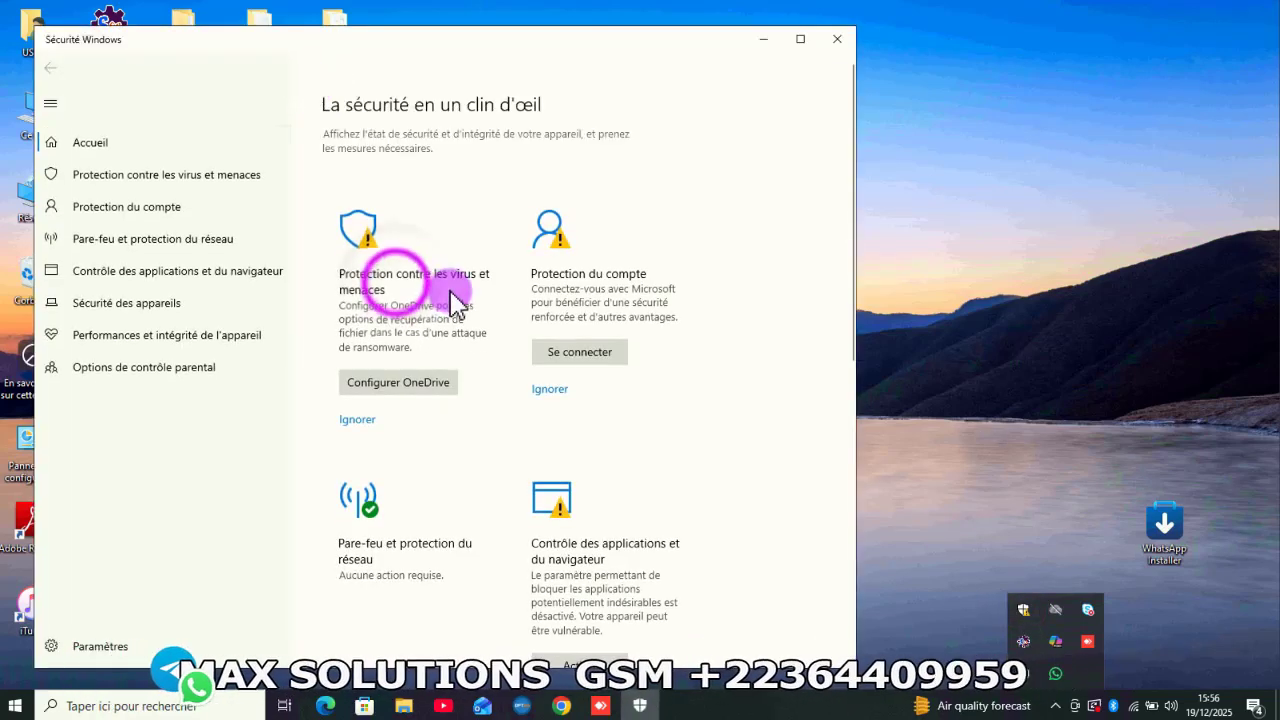
left_click(400, 288)
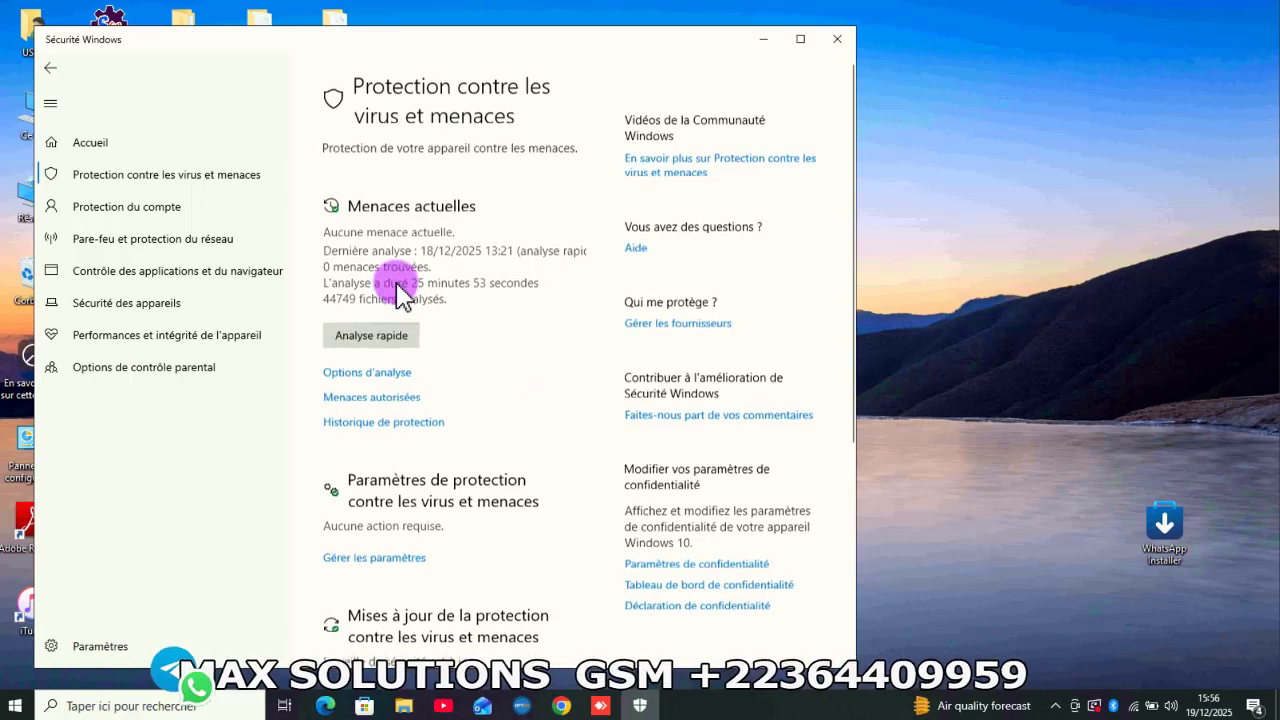
left_click(360, 560)
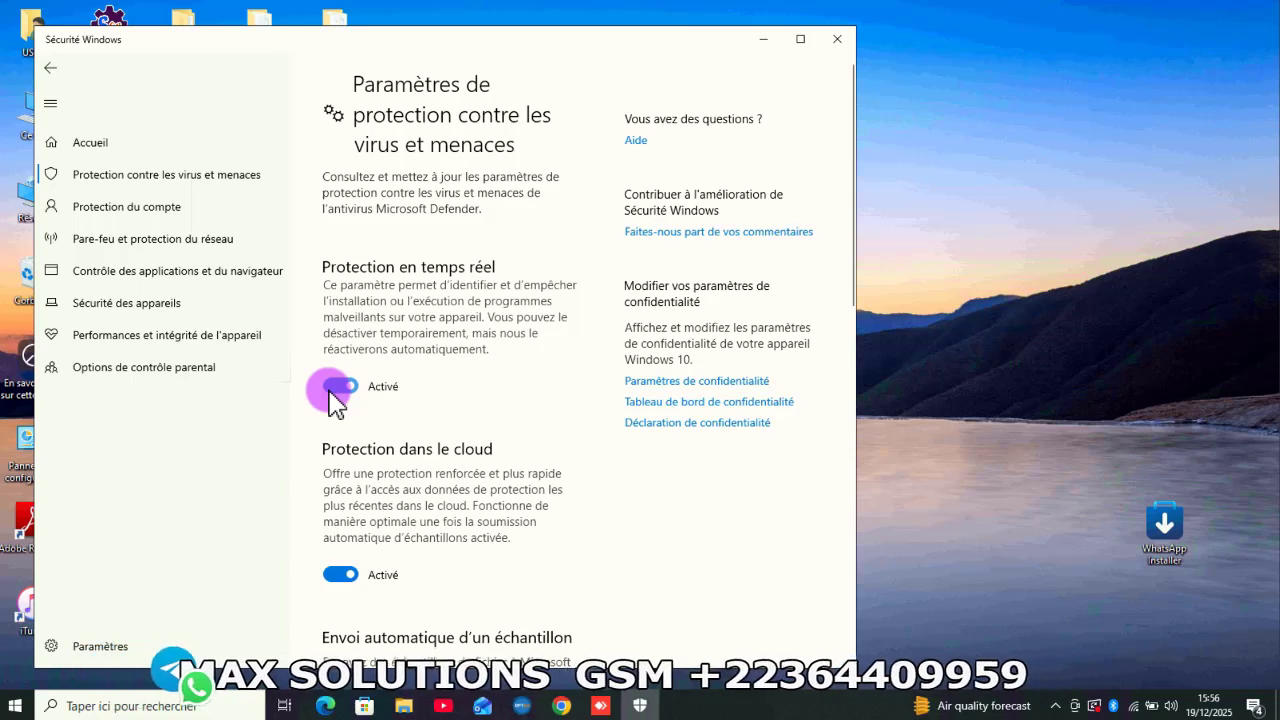
left_click(838, 39)
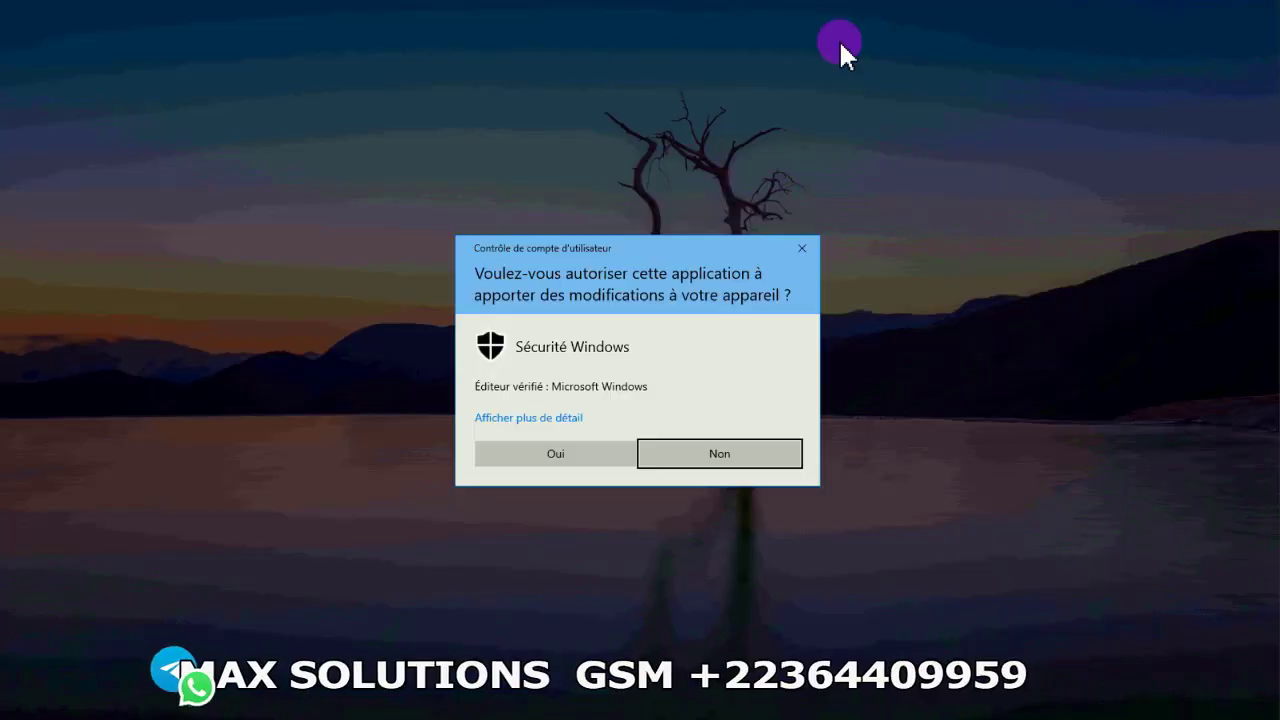
left_click(541, 455)
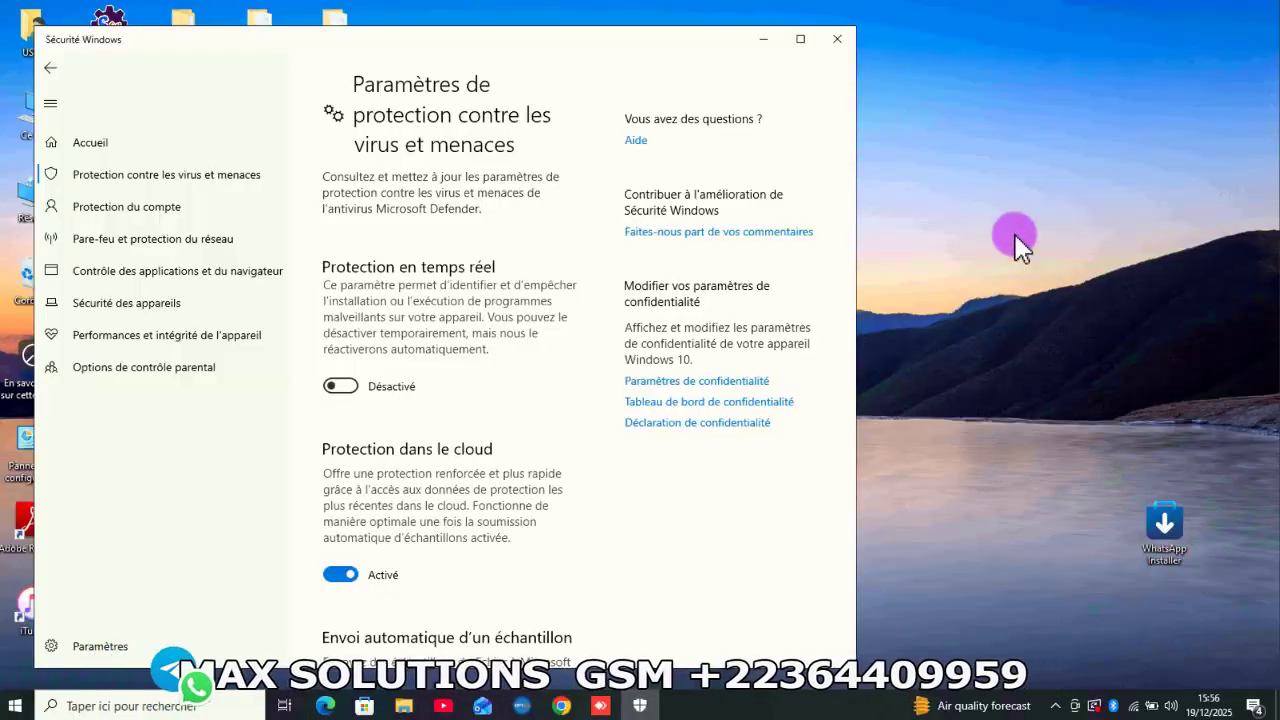
left_click(838, 39)
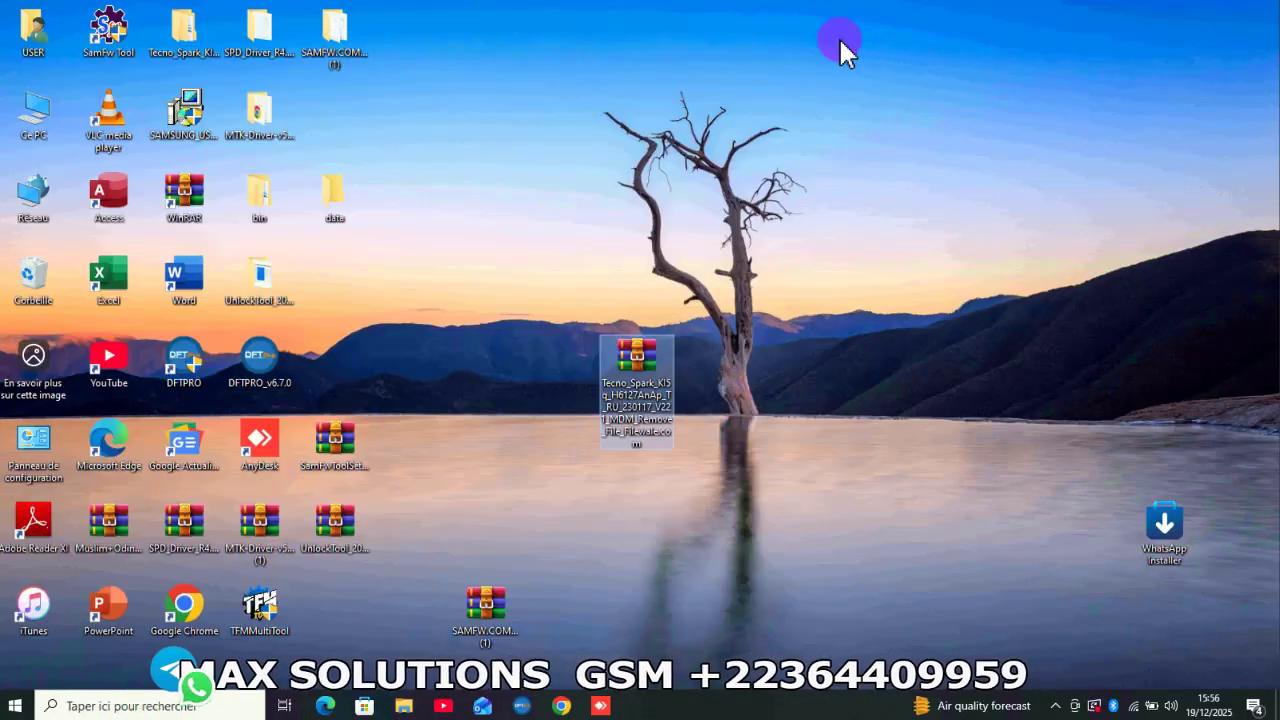
Try to extract the Tecno_Spark_KI5q archive into its own named folder, and dismiss the file replacement request.
right_click(636, 362)
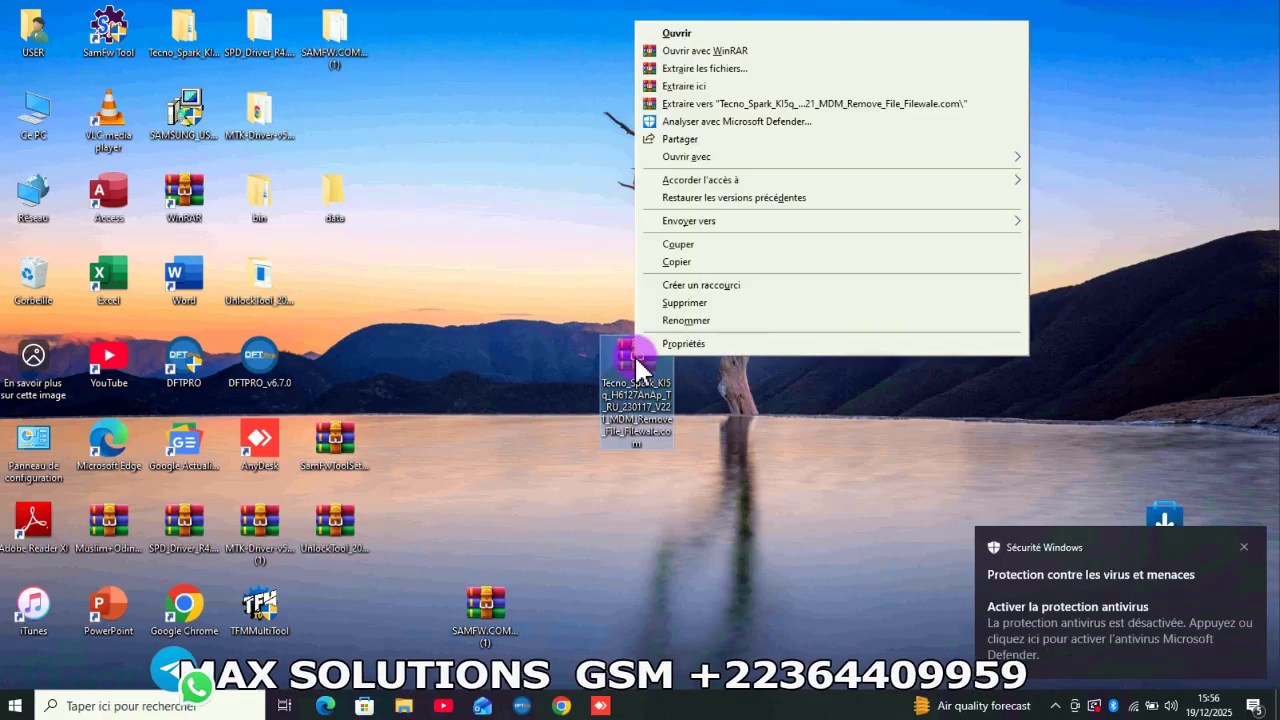
left_click(758, 104)
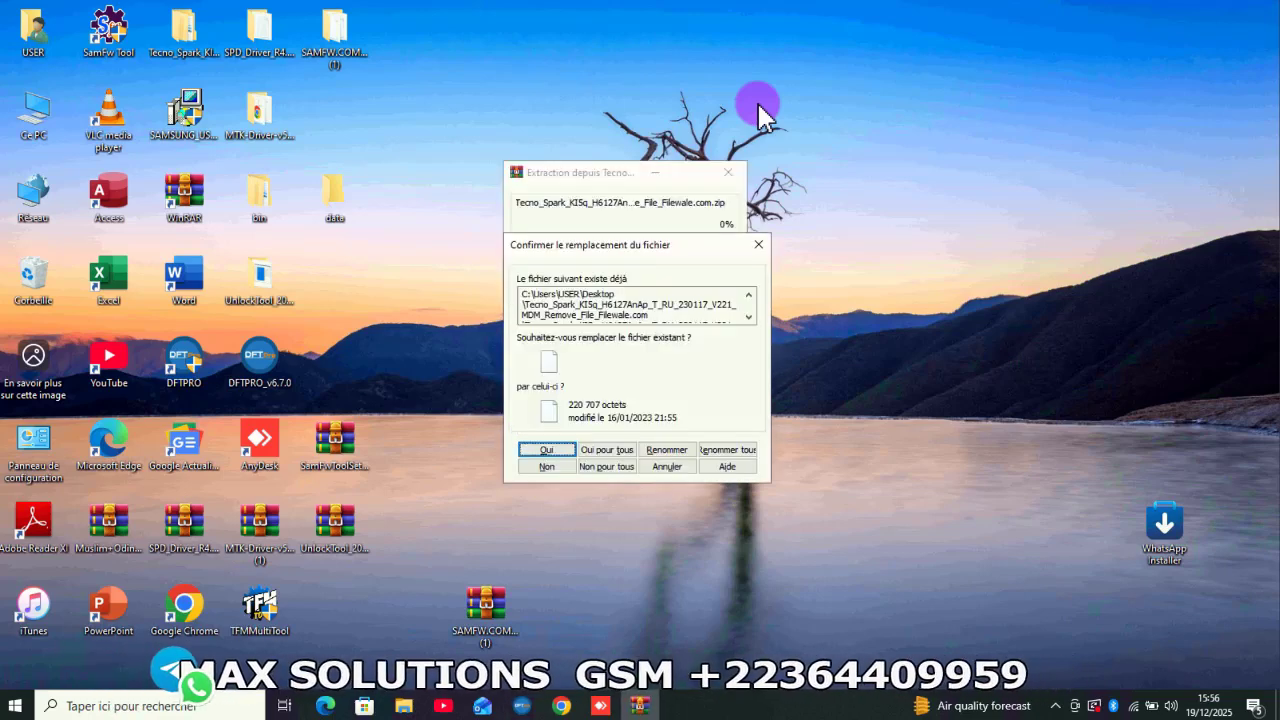
left_click(759, 247)
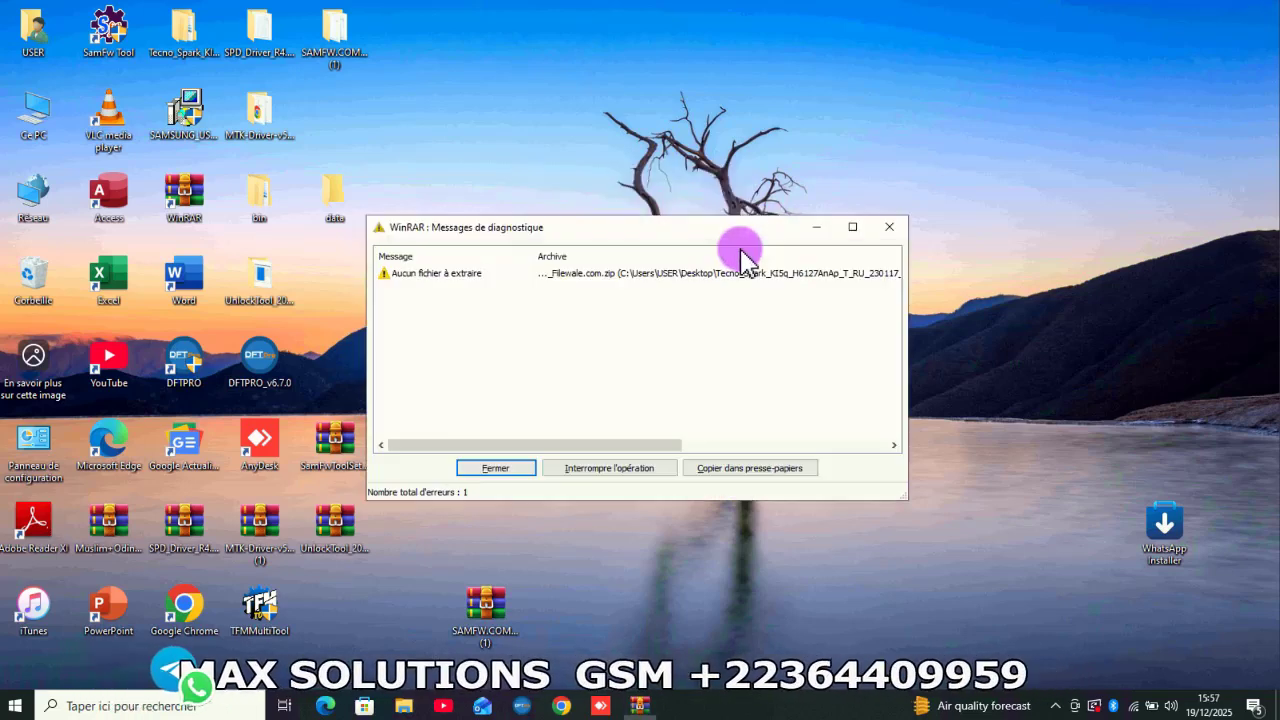
left_click(891, 229)
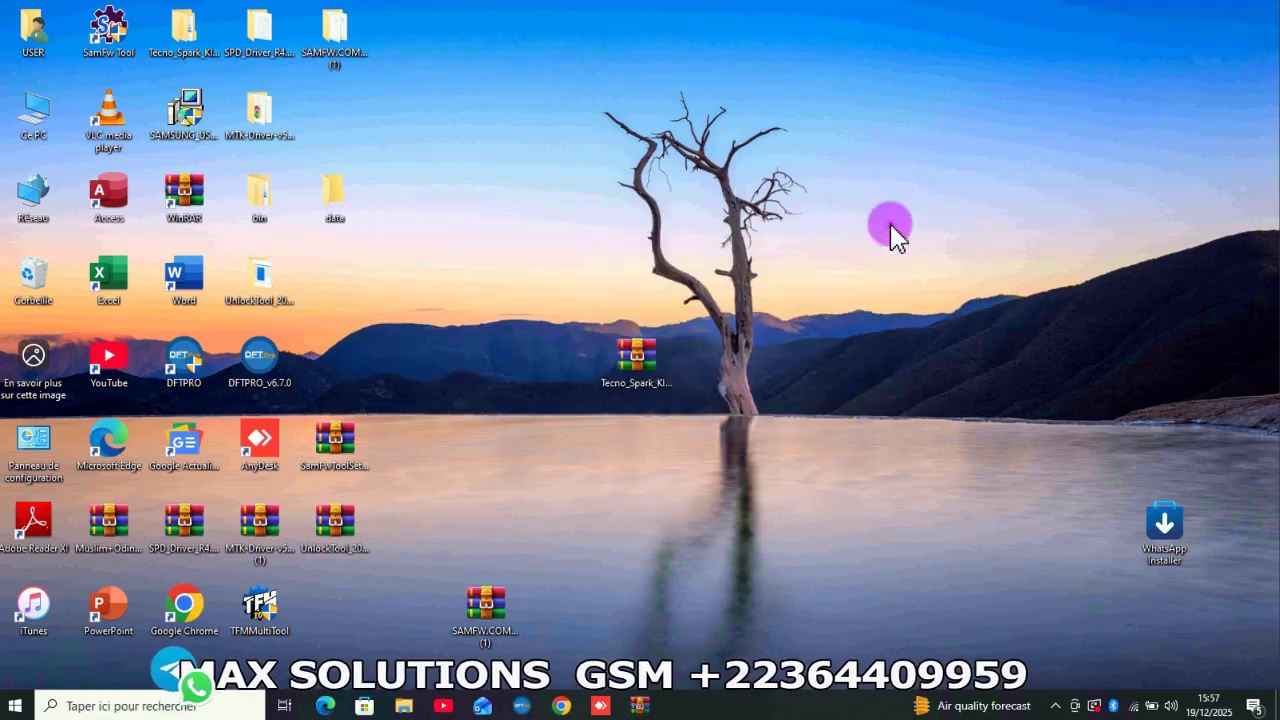
Move the extracted Tecno_Spark_KI5q folder beside its archive and open its nested folders down to the firmware files.
left_click(150, 24)
left_click_drag(197, 40, 780, 364)
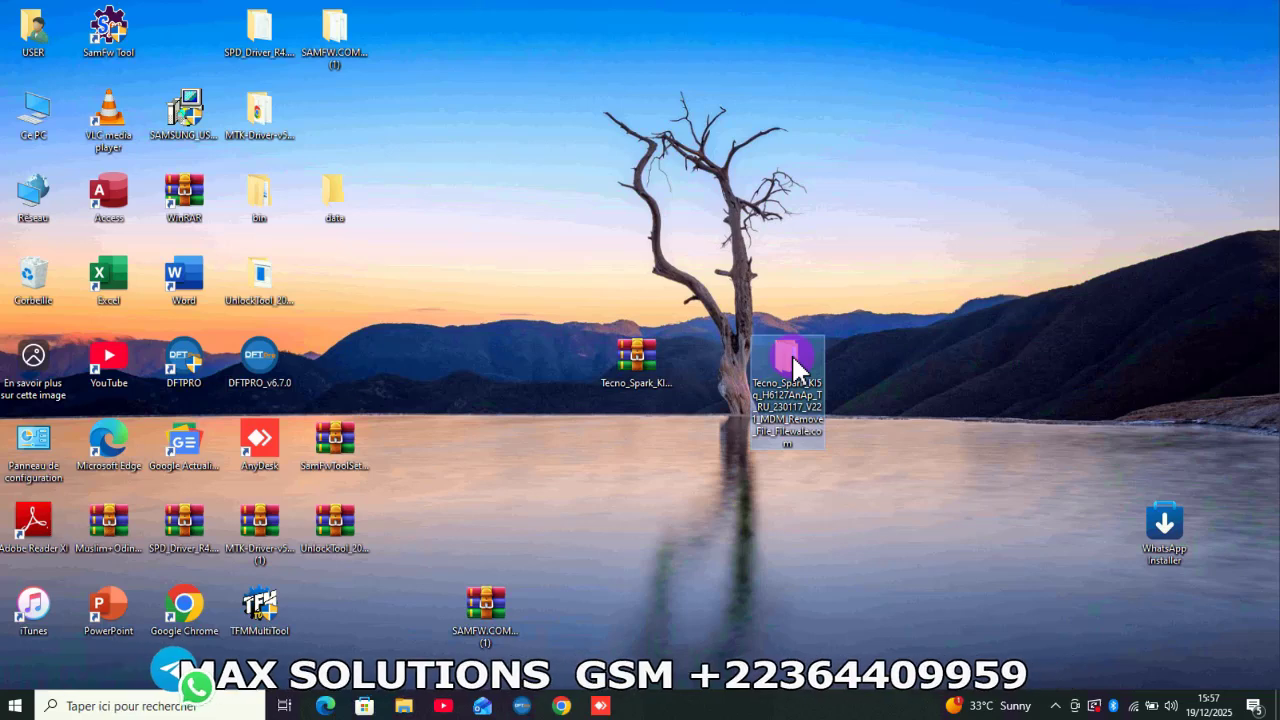
double_click(790, 362)
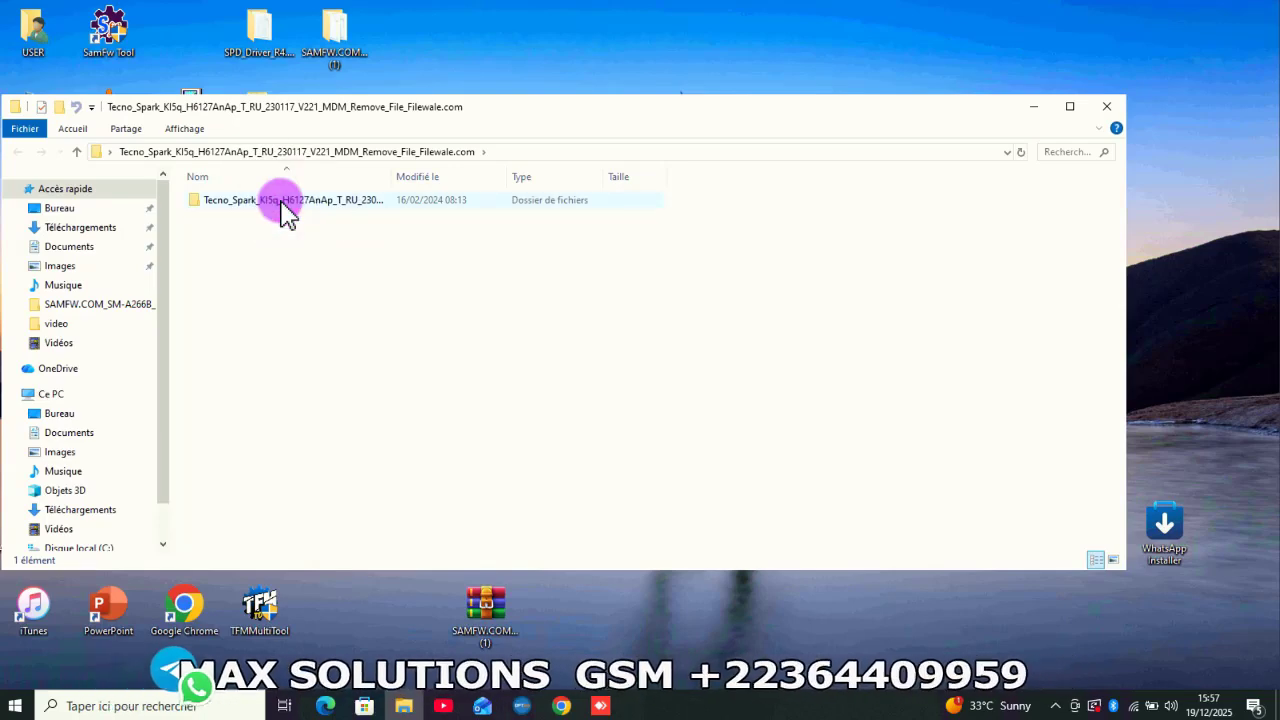
double_click(282, 202)
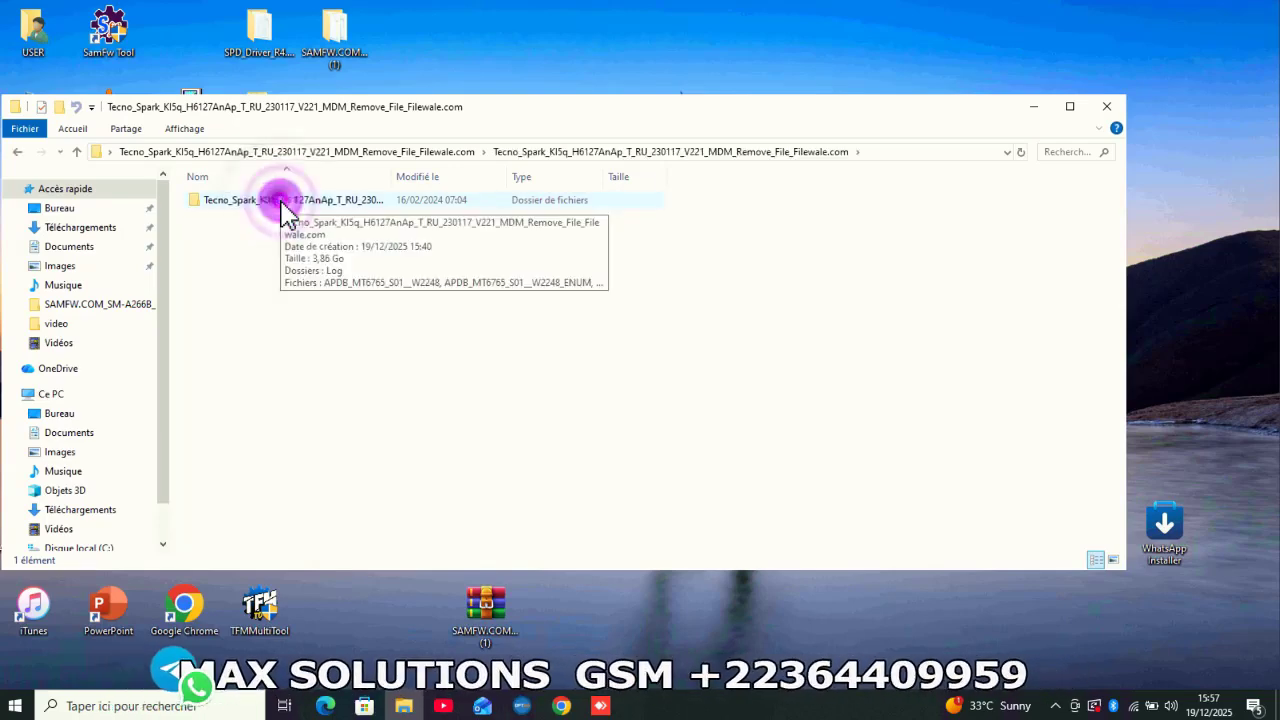
double_click(282, 203)
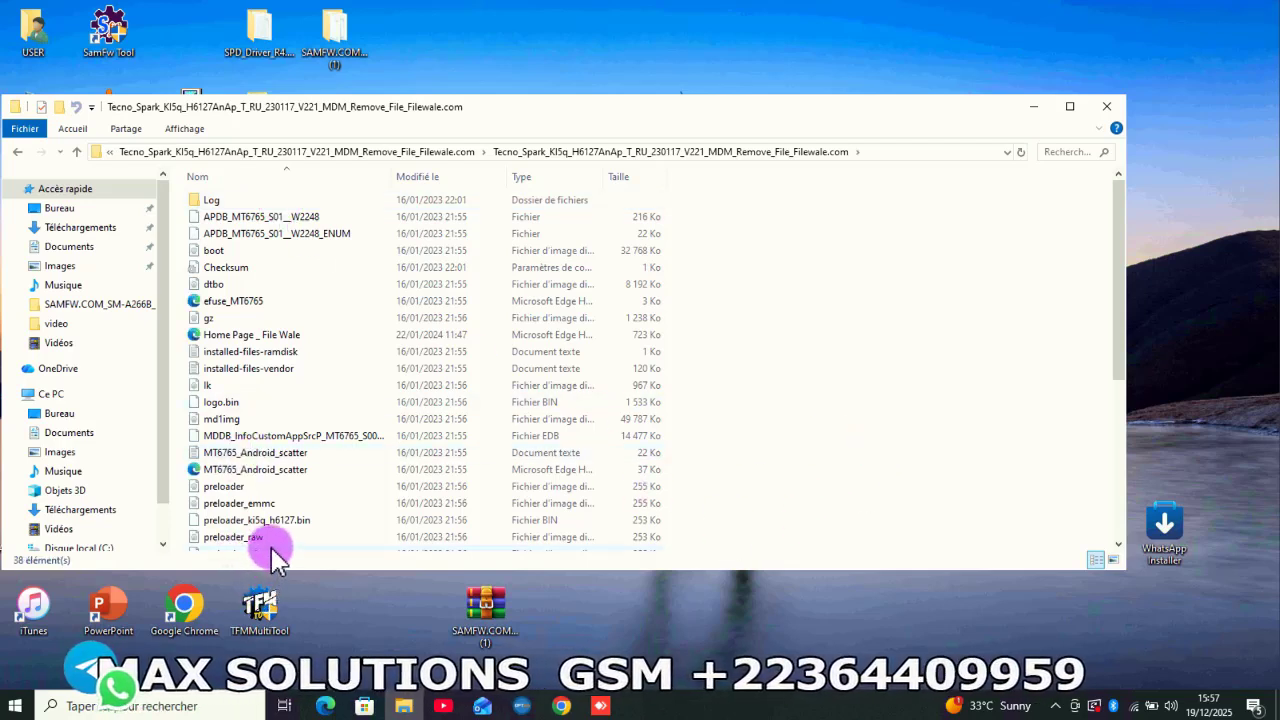
Examine the firmware files, including MT6765_Android_scatter, and close the folder window.
left_click(305, 487)
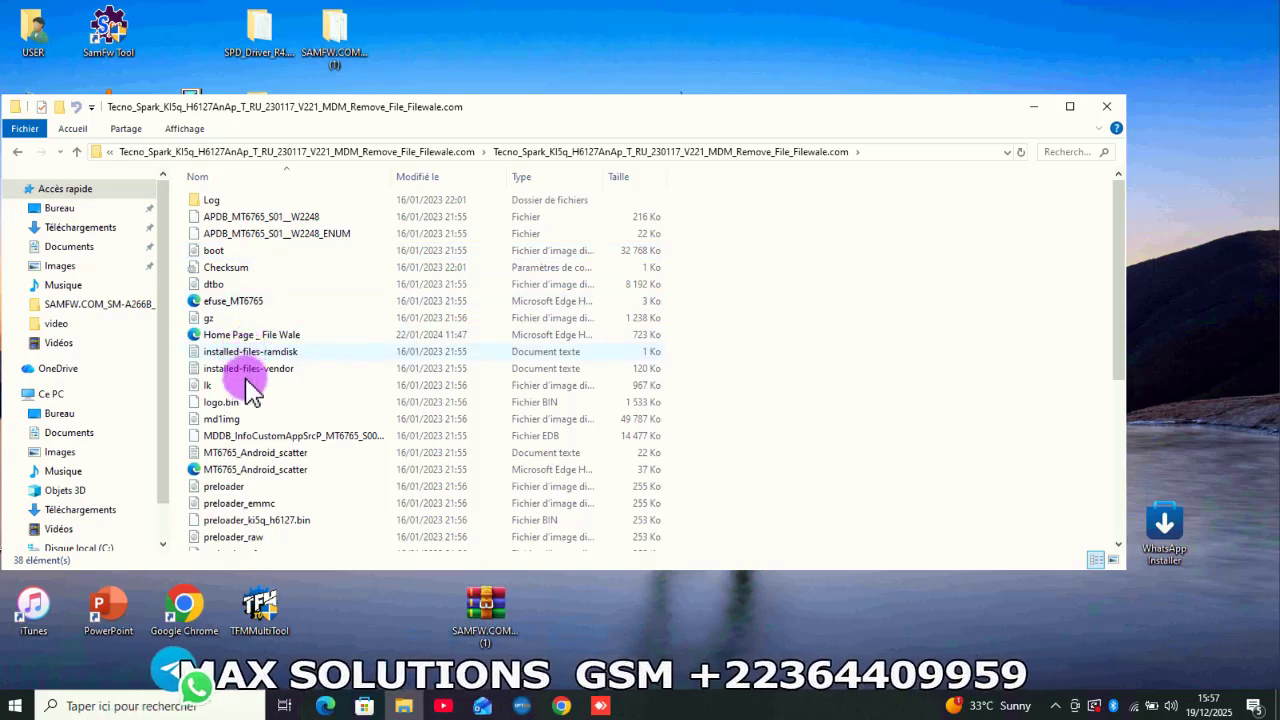
left_click(245, 454)
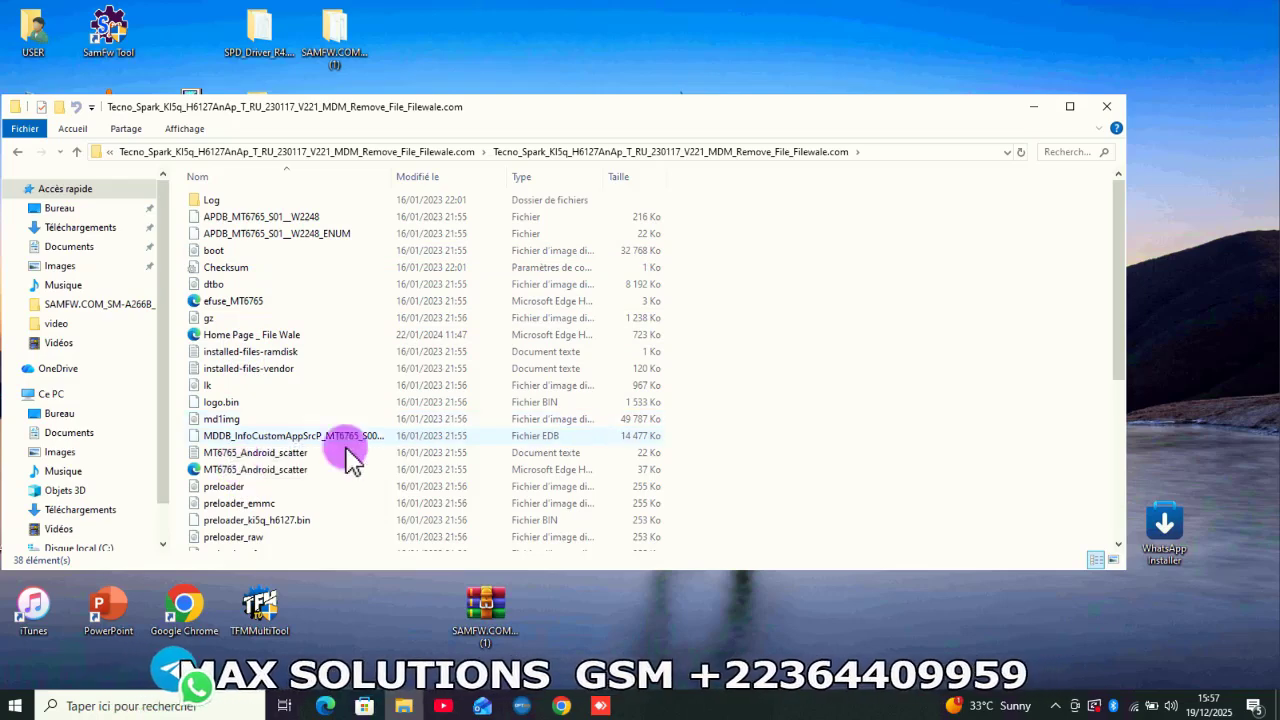
left_click(1111, 107)
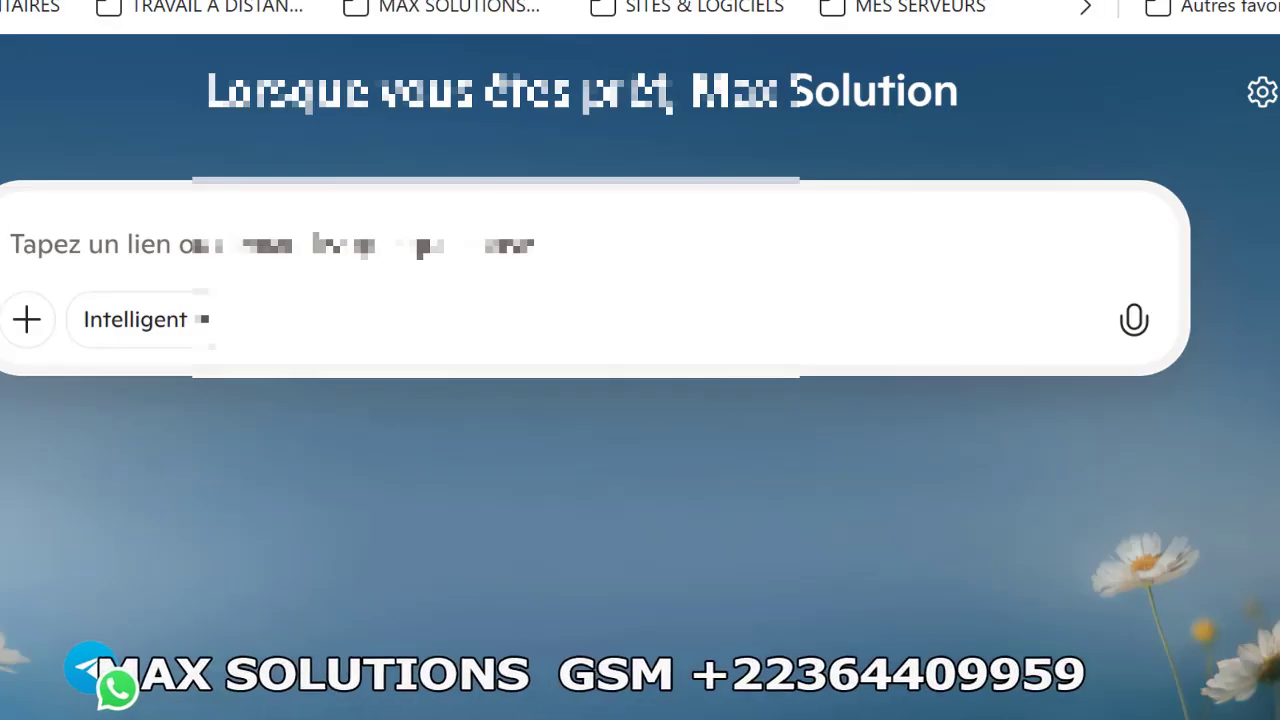
Switch to the web browser and open the MEGA cloud storage from the MAX SOLUTIONS bookmarks.
left_click(447, 12)
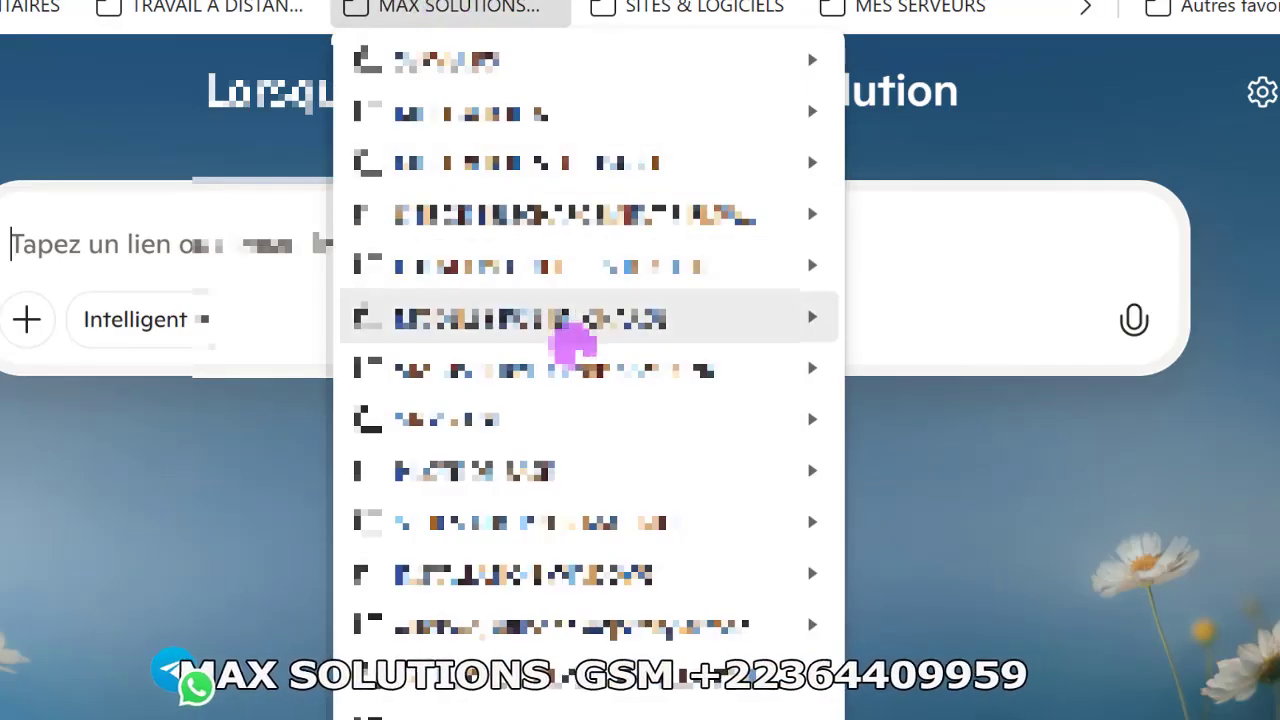
mouse_move(580, 371)
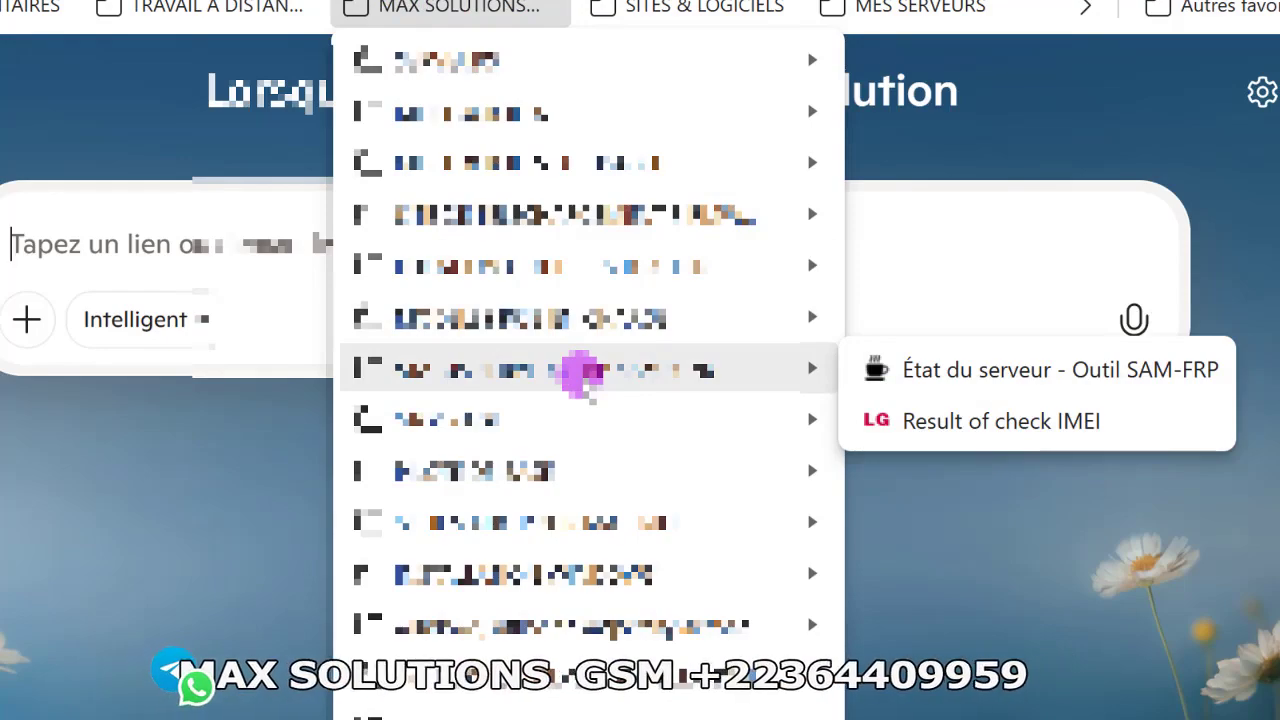
key("Escape")
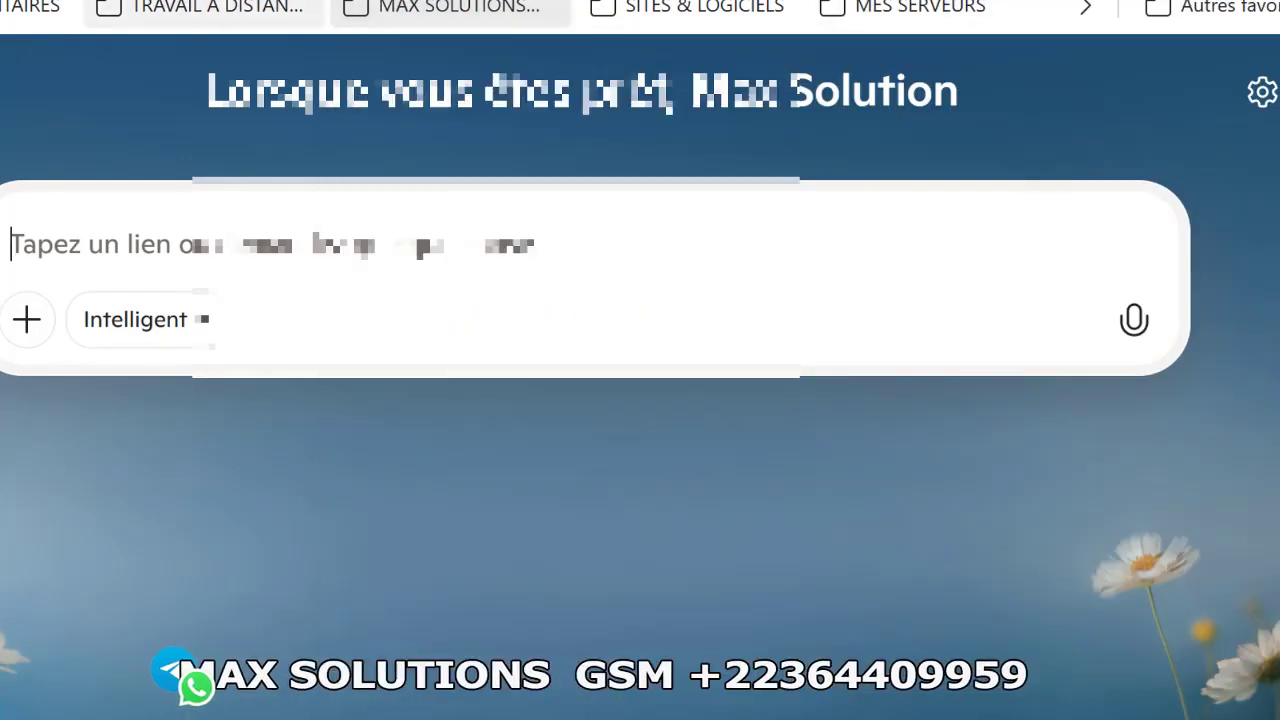
left_click(155, 8)
mouse_move(440, 8)
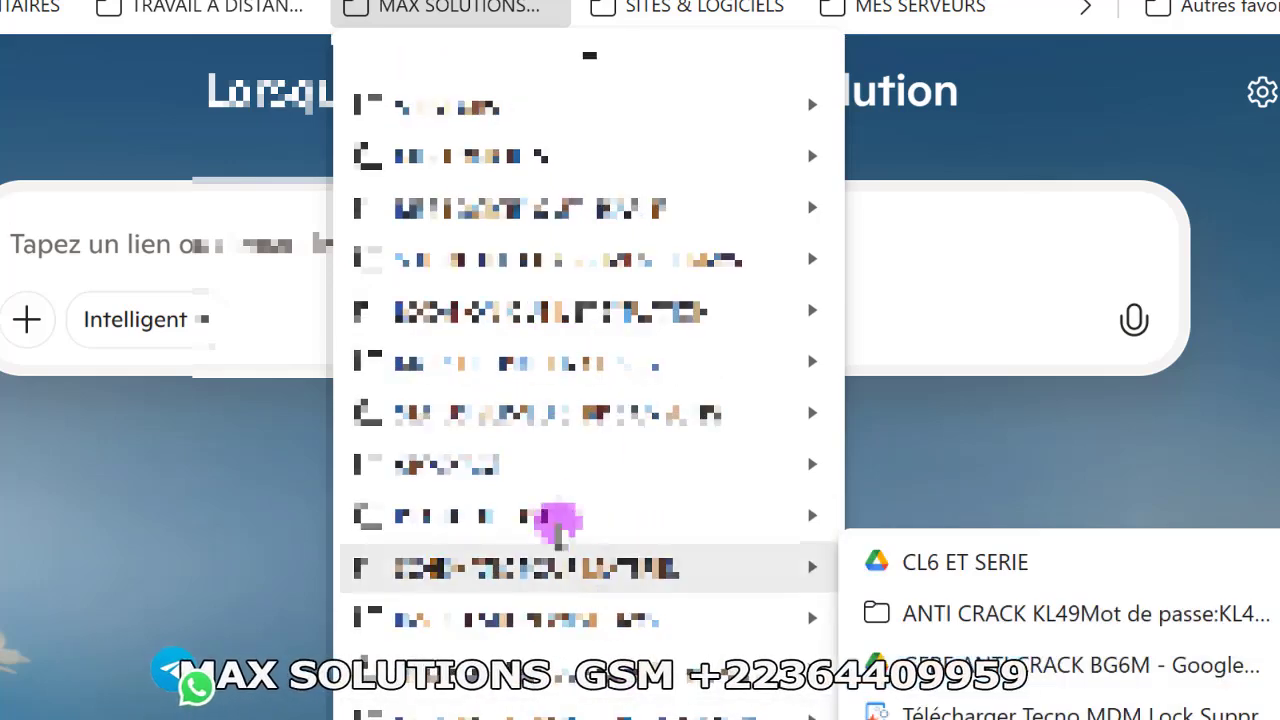
mouse_move(543, 471)
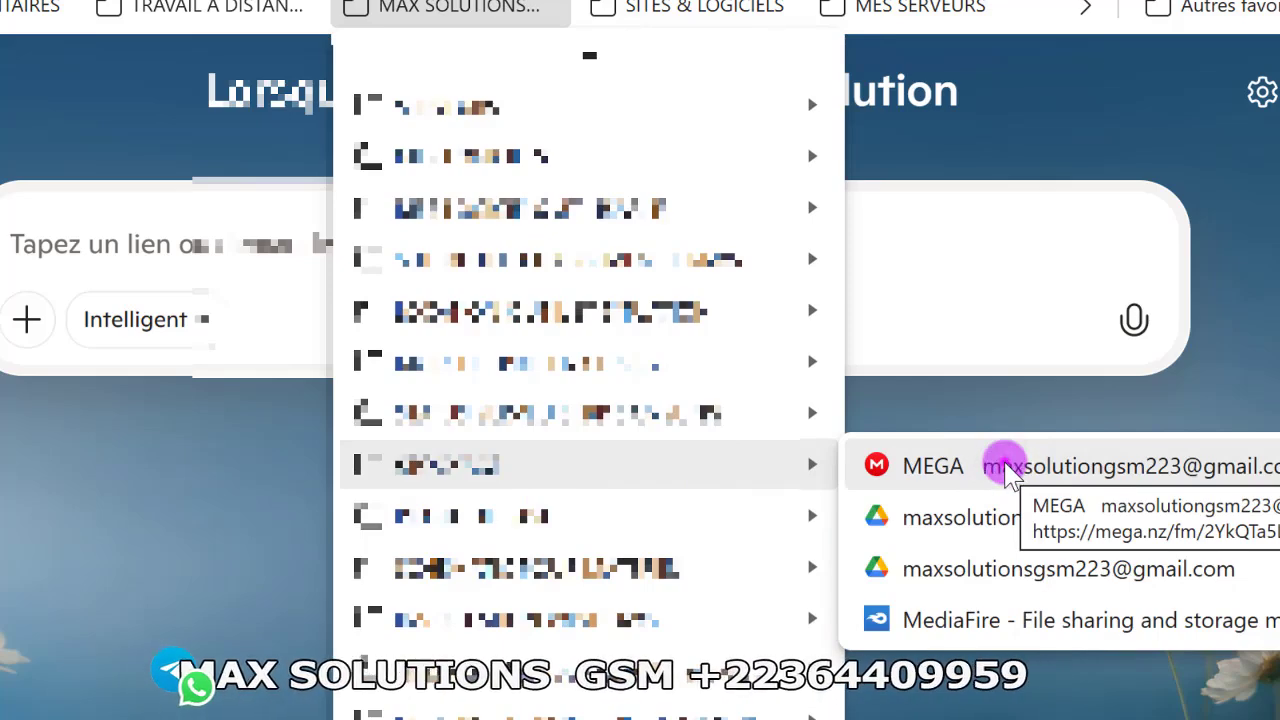
left_click(1008, 468)
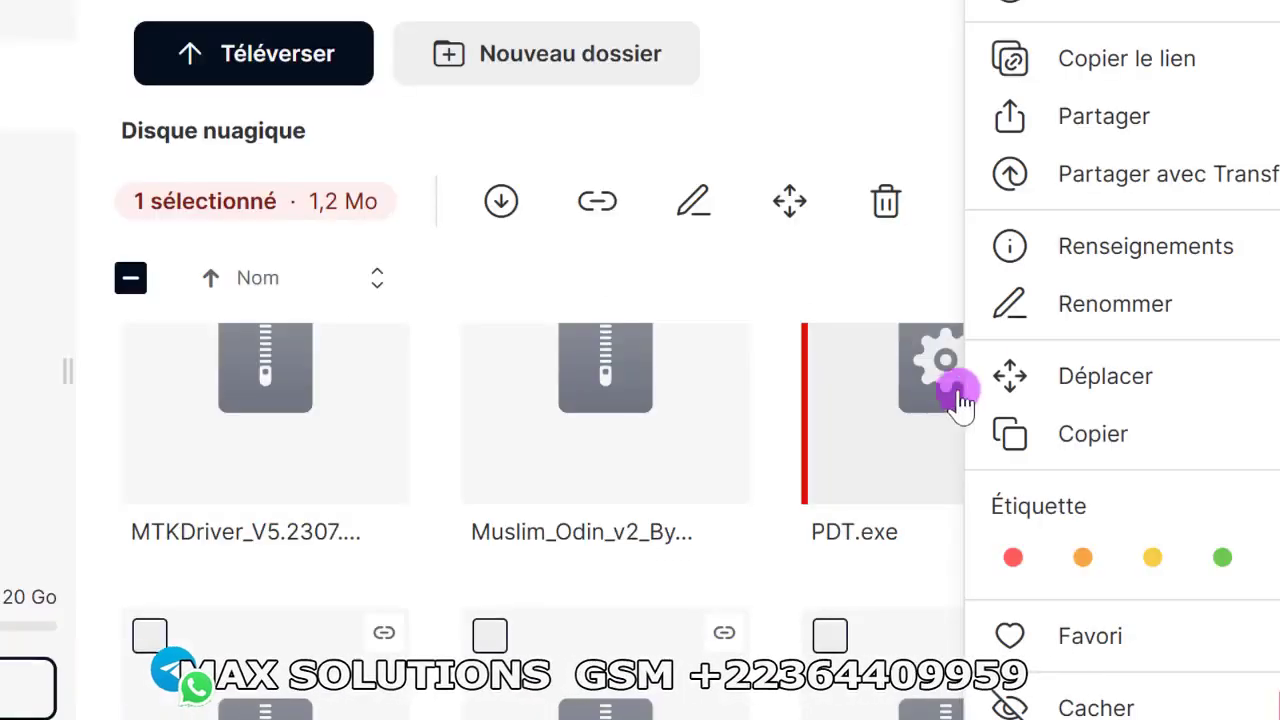
Copy the sharing link of PDT.exe in the MEGA cloud drive.
left_click(1125, 62)
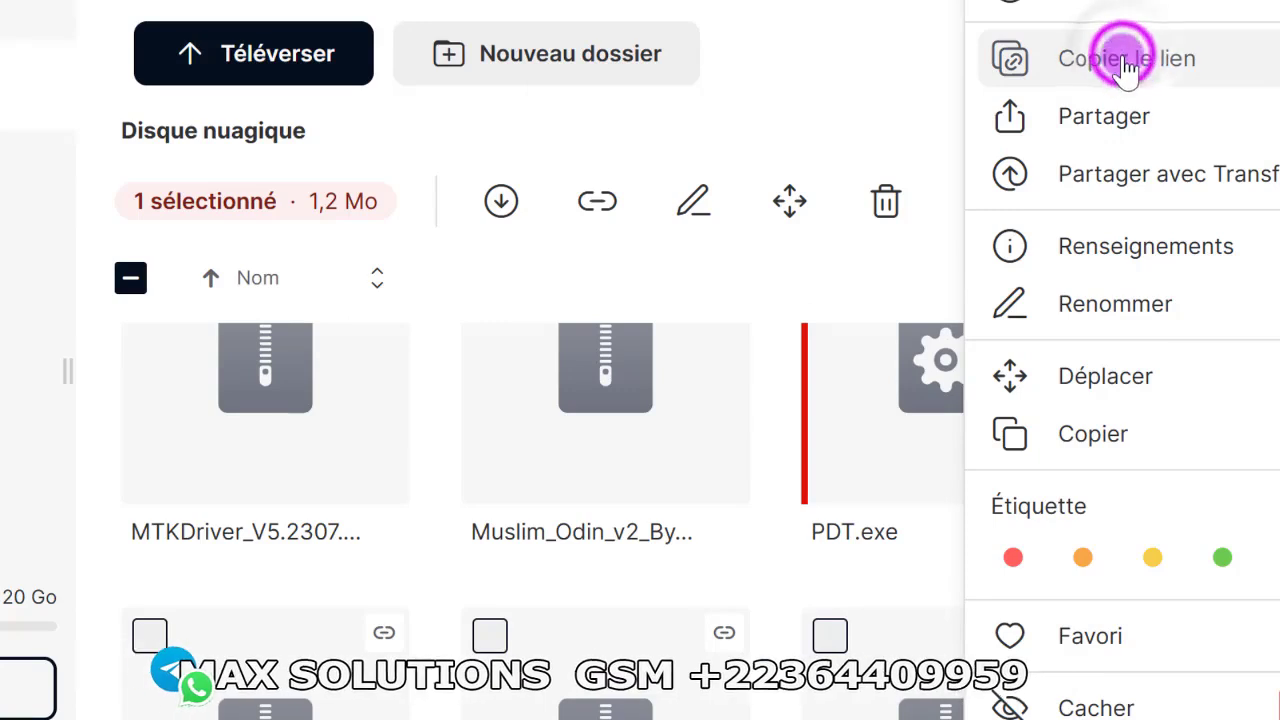
left_click(1125, 62)
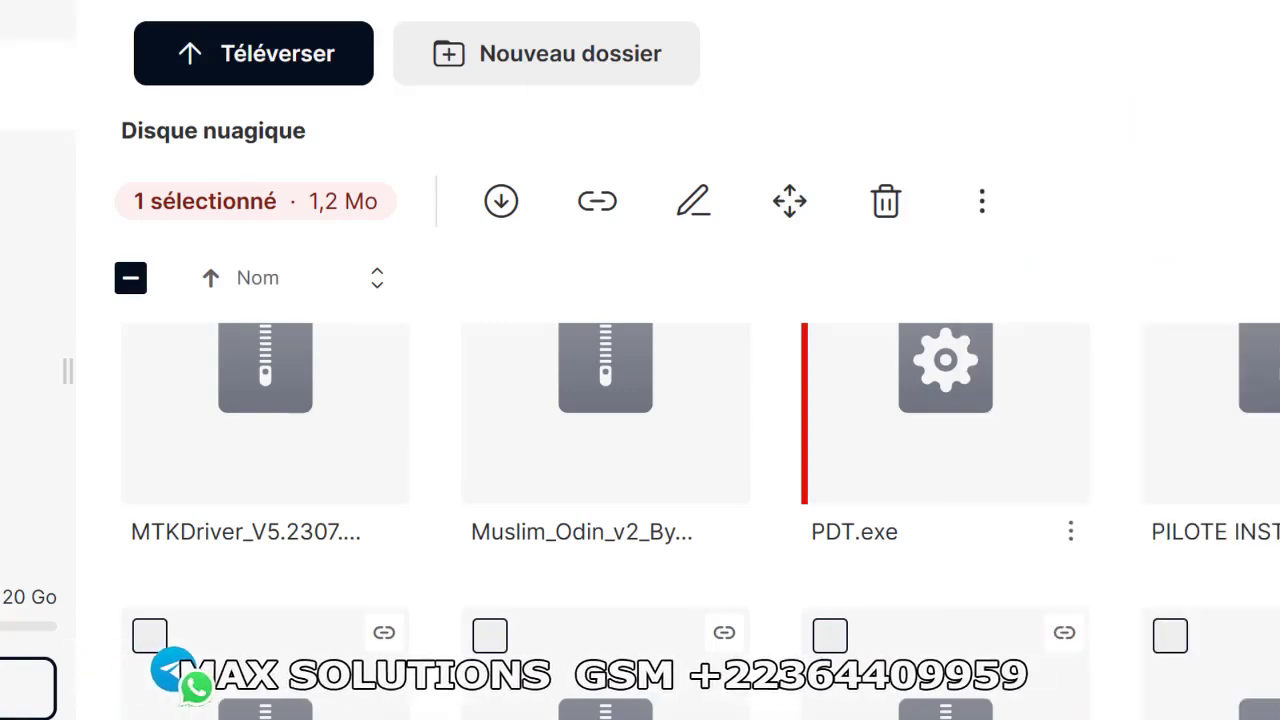
mouse_move(928, 719)
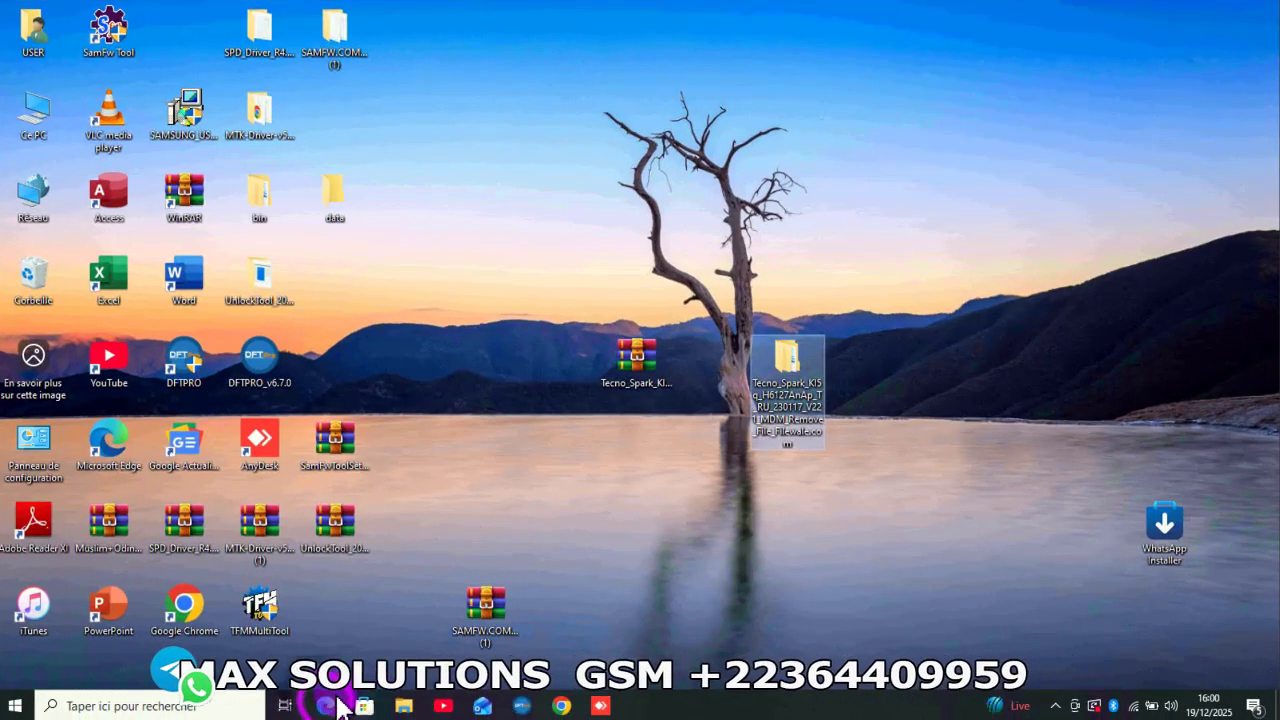
Switch to Microsoft Edge, keep the blocked PDT.exe download from MEGA despite the SmartScreen warning, and try to open it.
left_click(328, 707)
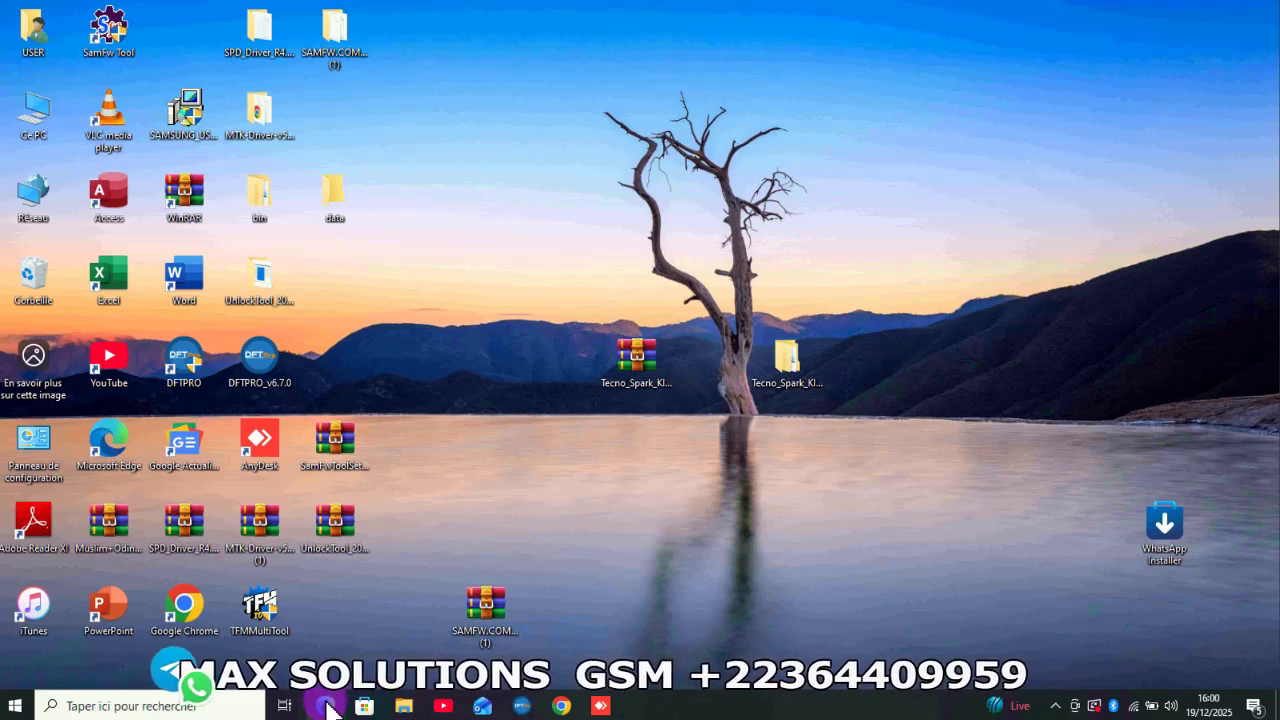
left_click(578, 170)
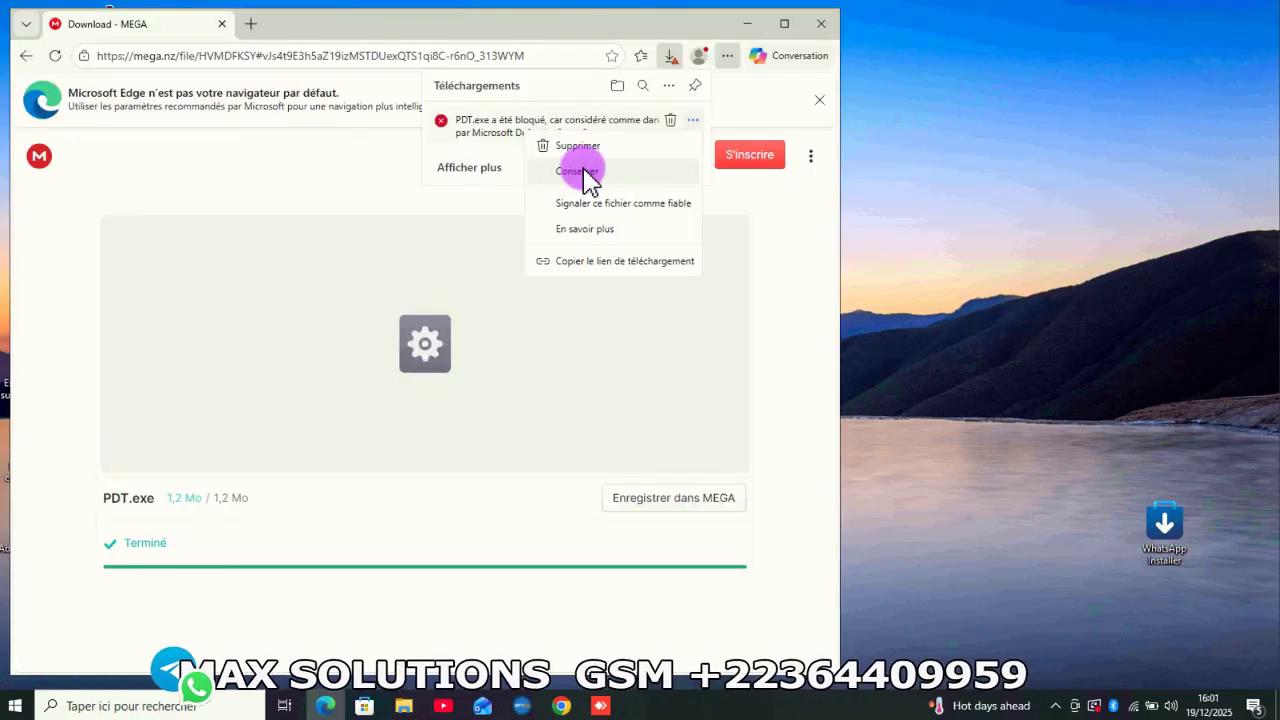
left_click(585, 174)
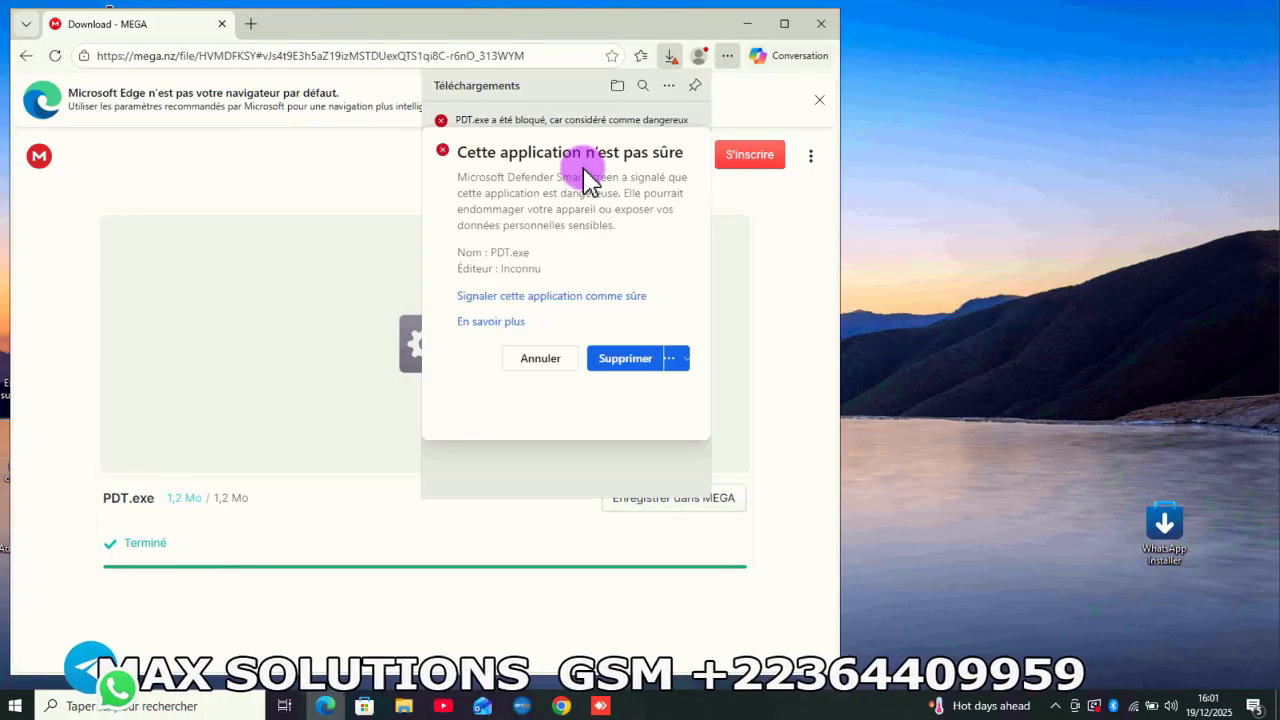
left_click(674, 358)
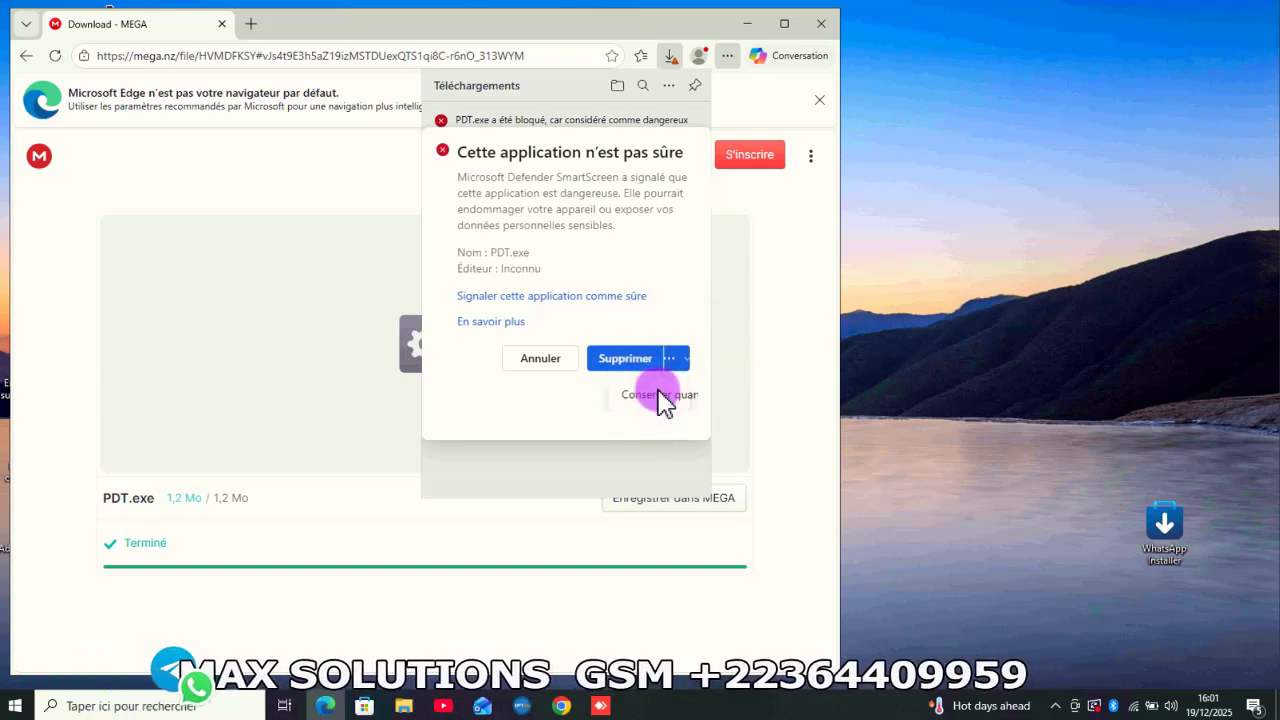
left_click(662, 396)
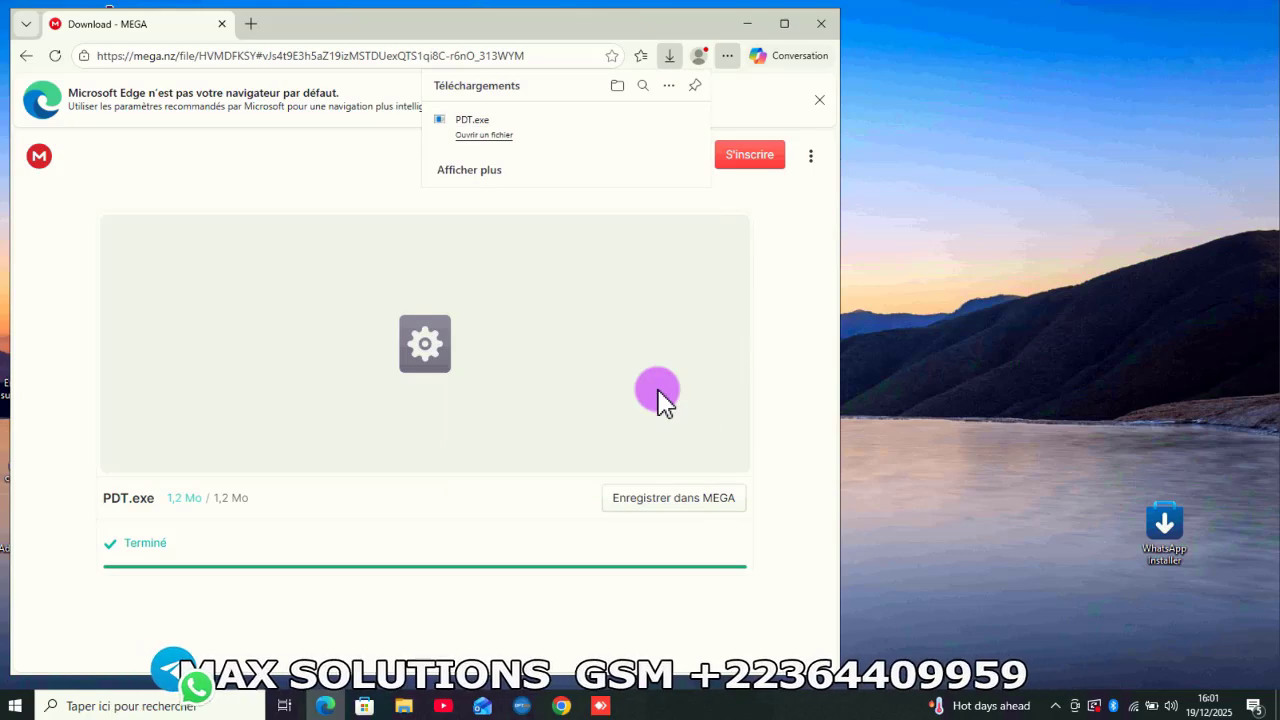
left_click(486, 135)
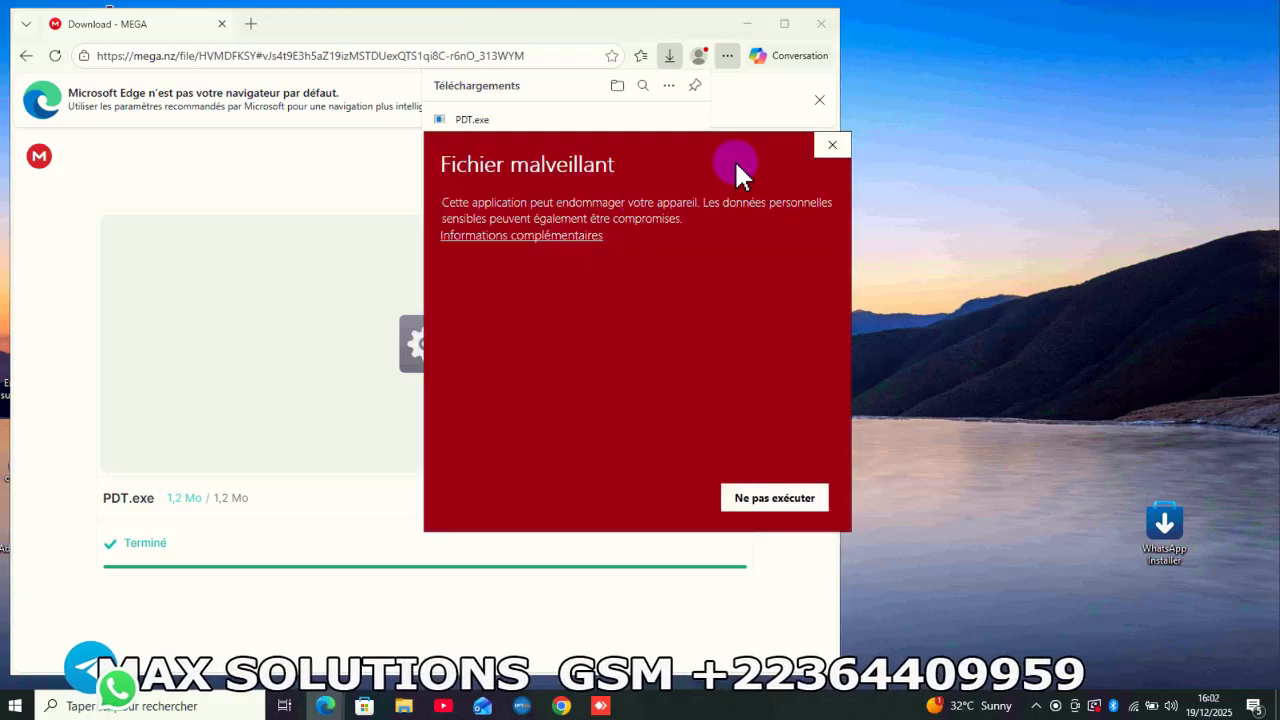
left_click(832, 145)
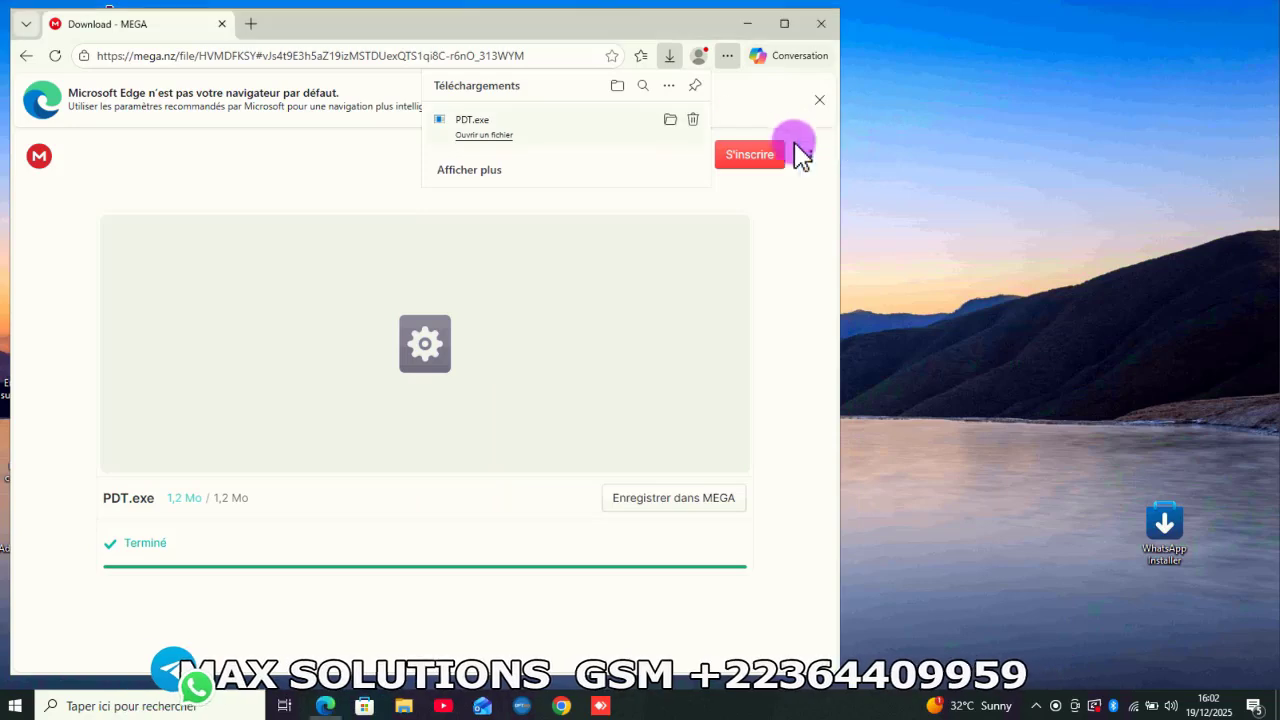
Move PDT from the Téléchargements folder to an open area of the desktop and close the browser and folder windows.
left_click(671, 122)
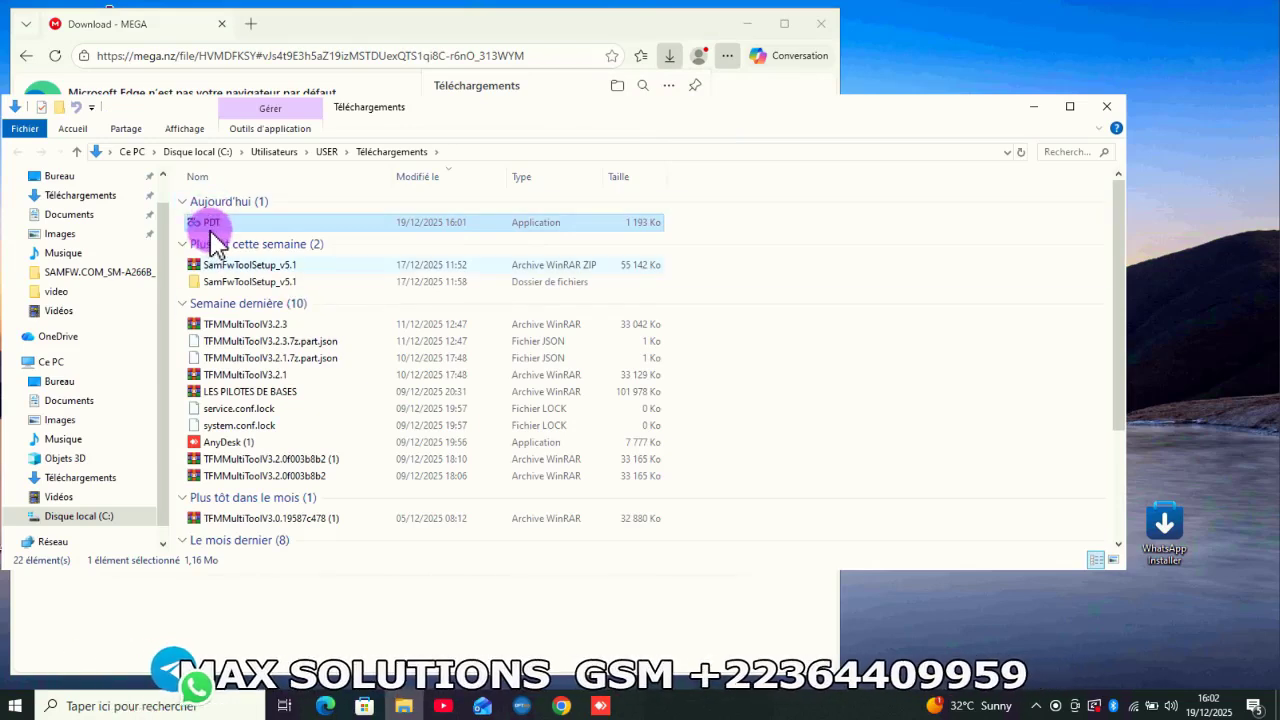
mouse_move(210, 222)
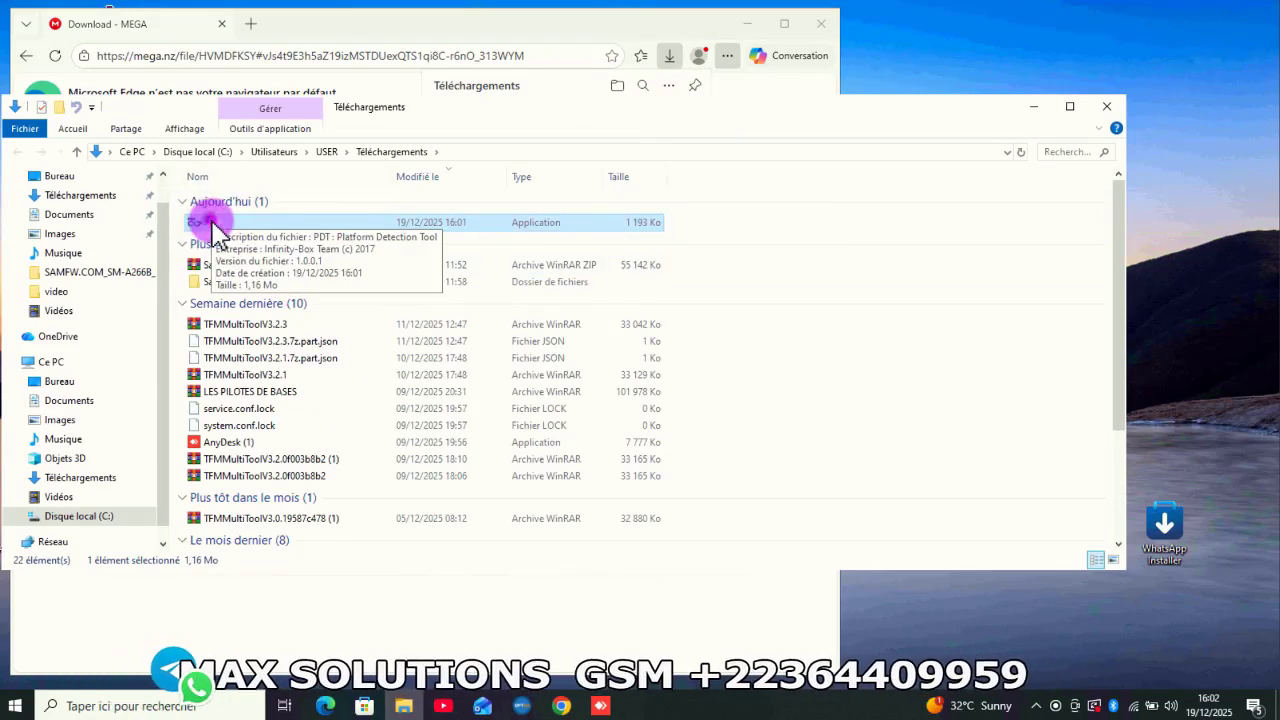
left_click_drag(1146, 40, 1091, 36)
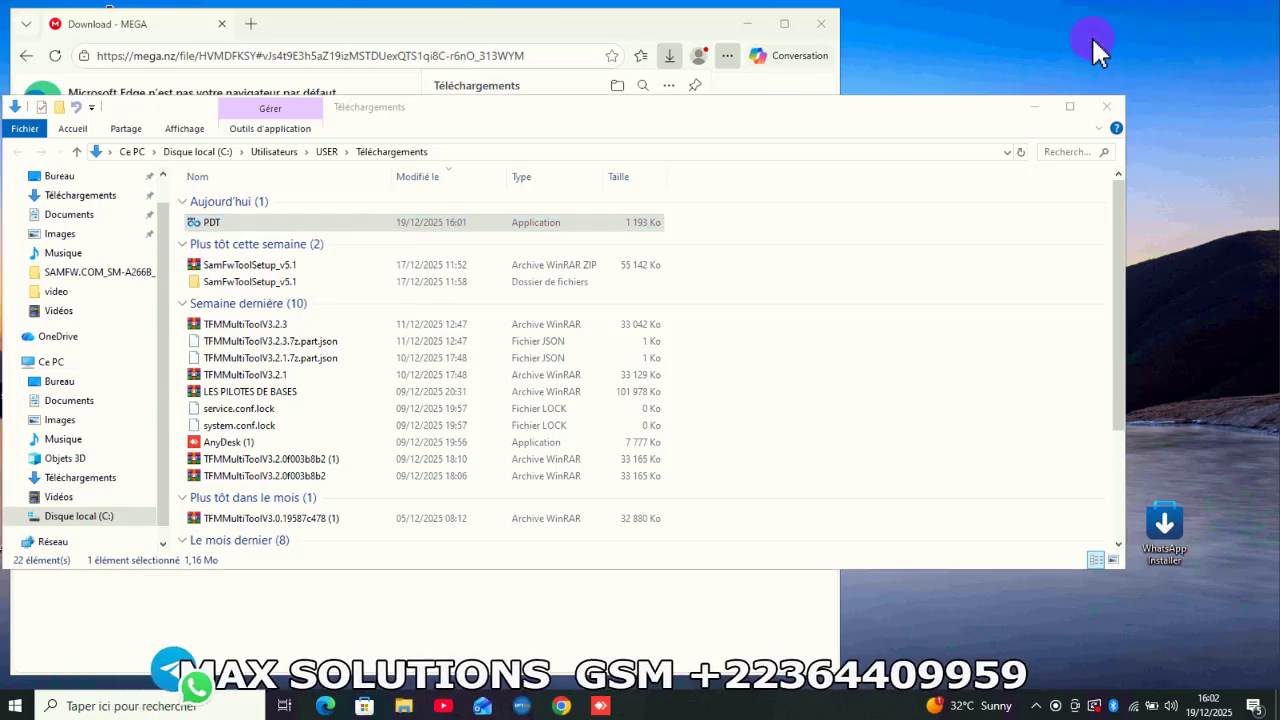
left_click(822, 22)
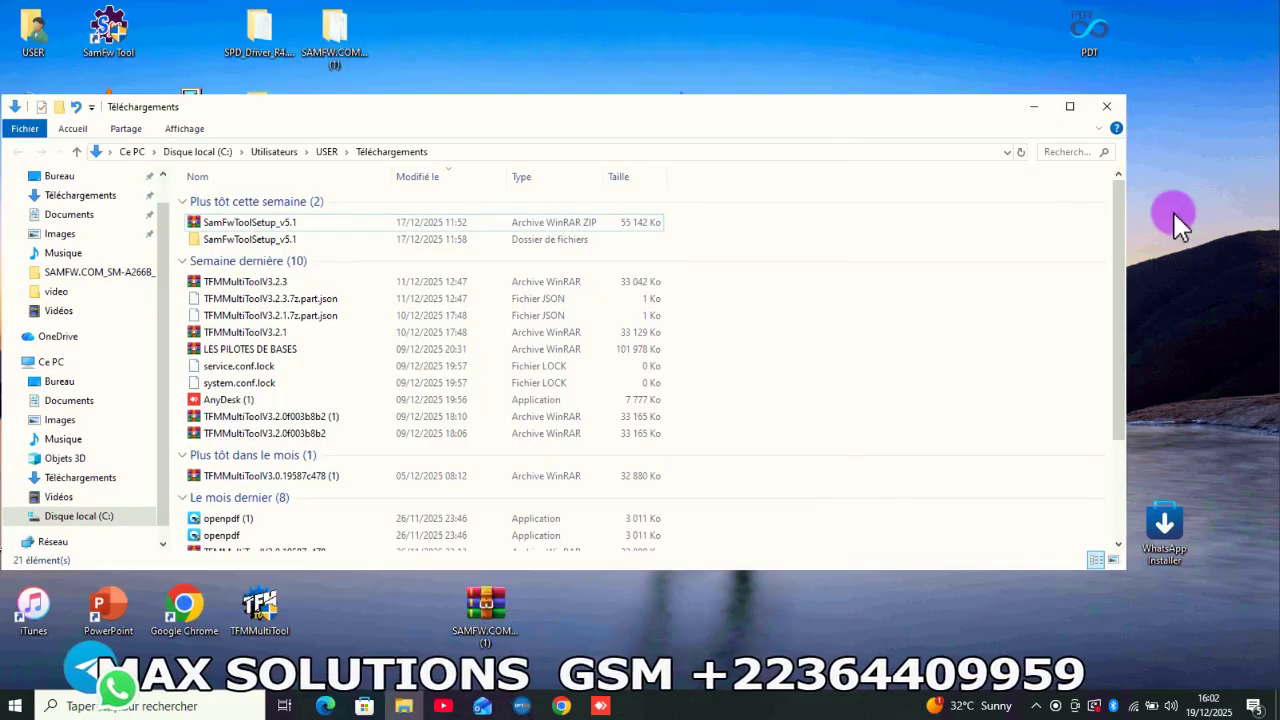
left_click(1108, 106)
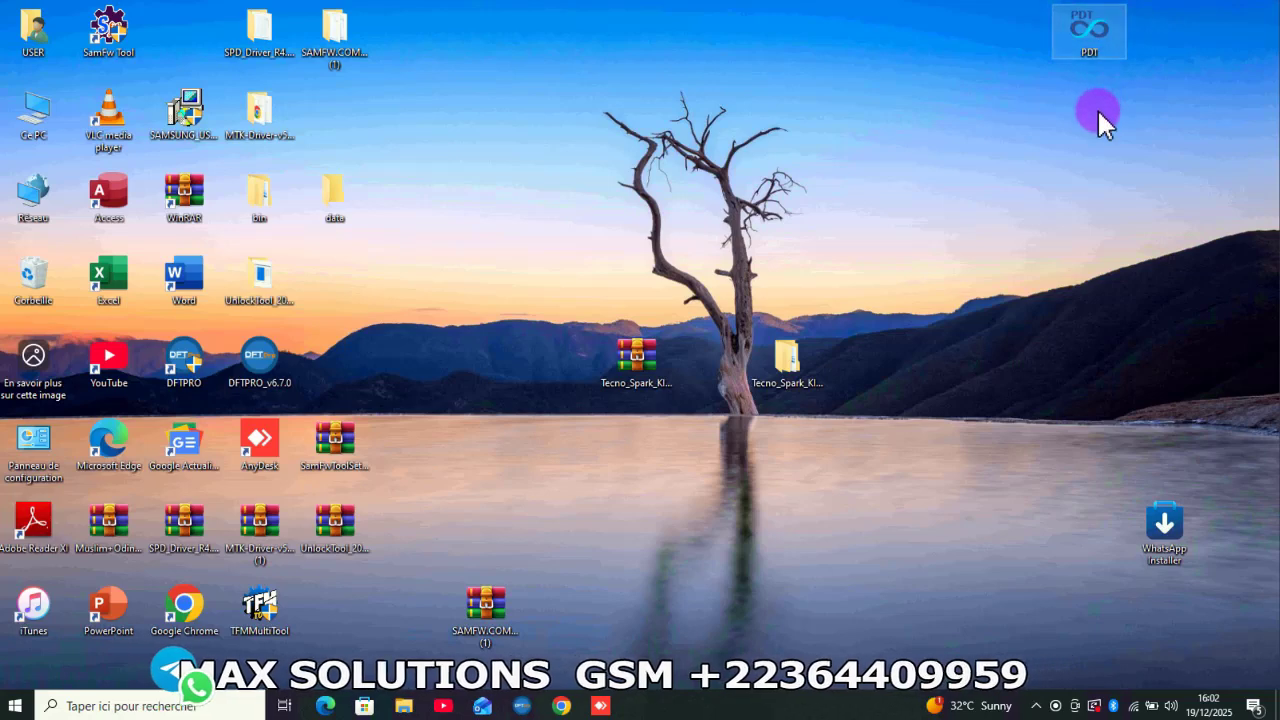
left_click_drag(1095, 40, 1105, 228)
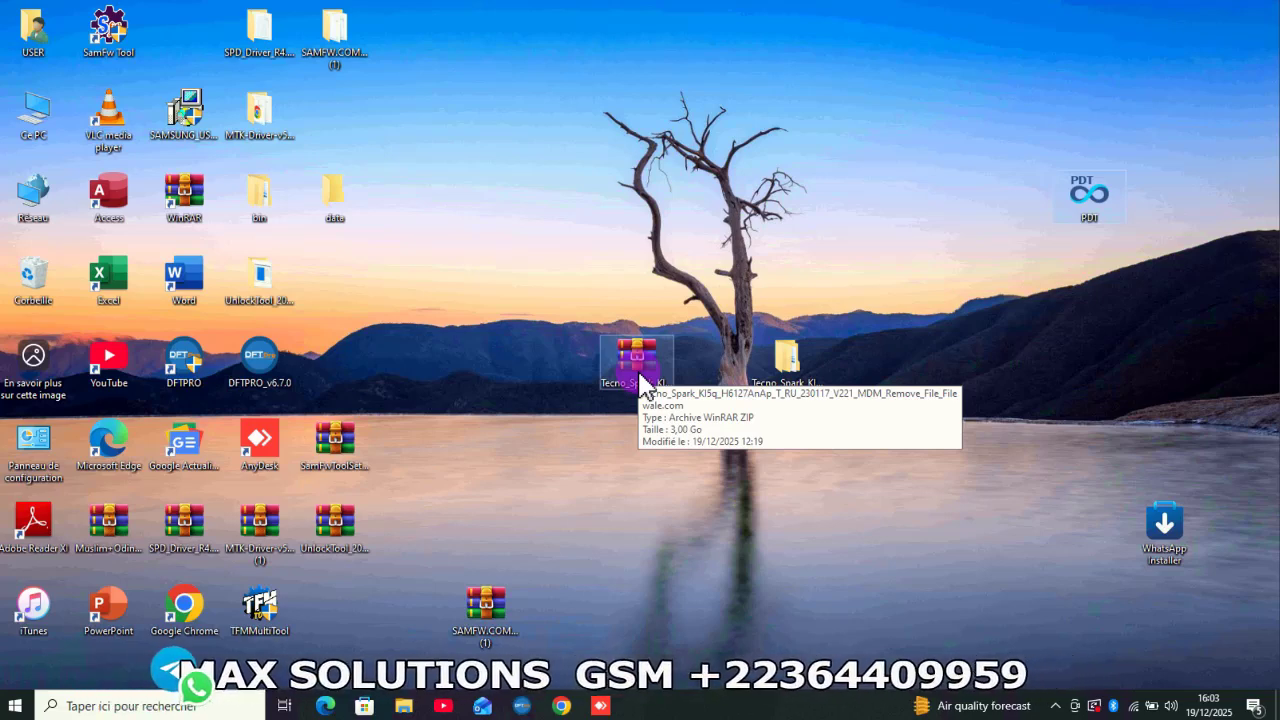
Launch PDT from the desktop and choose to run it anyway despite the malicious file warning.
double_click(1082, 192)
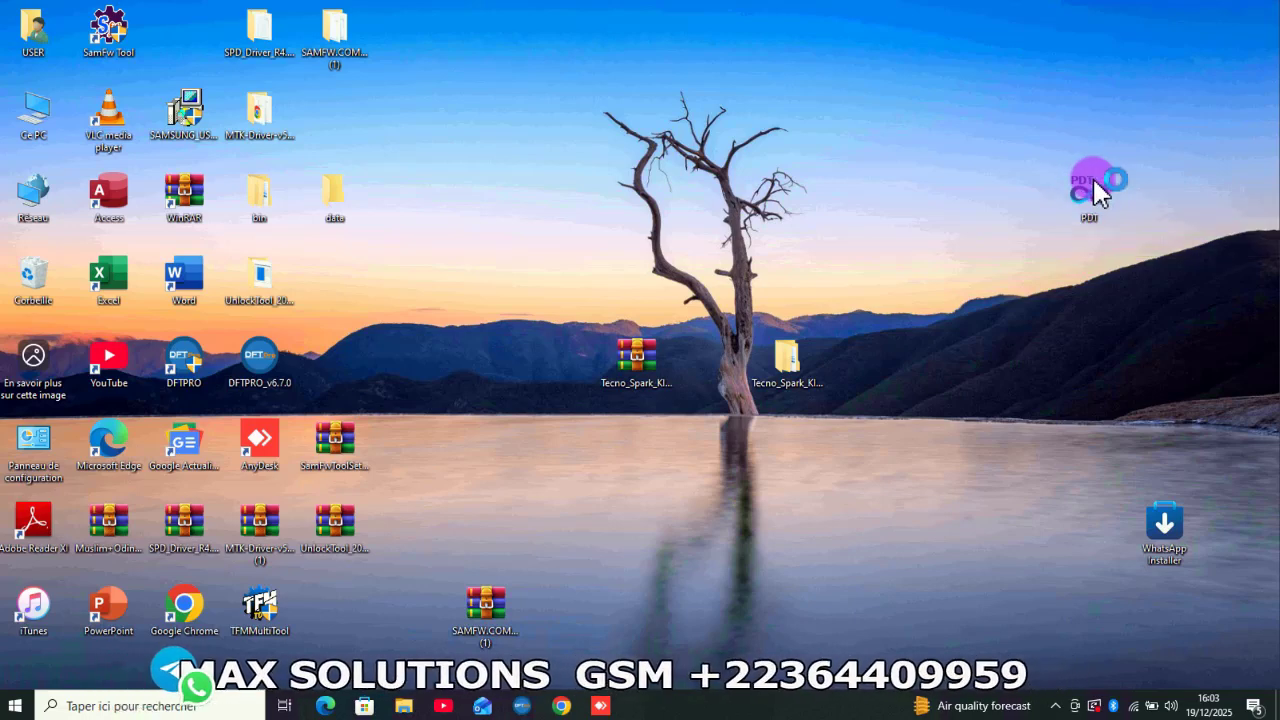
double_click(1093, 180)
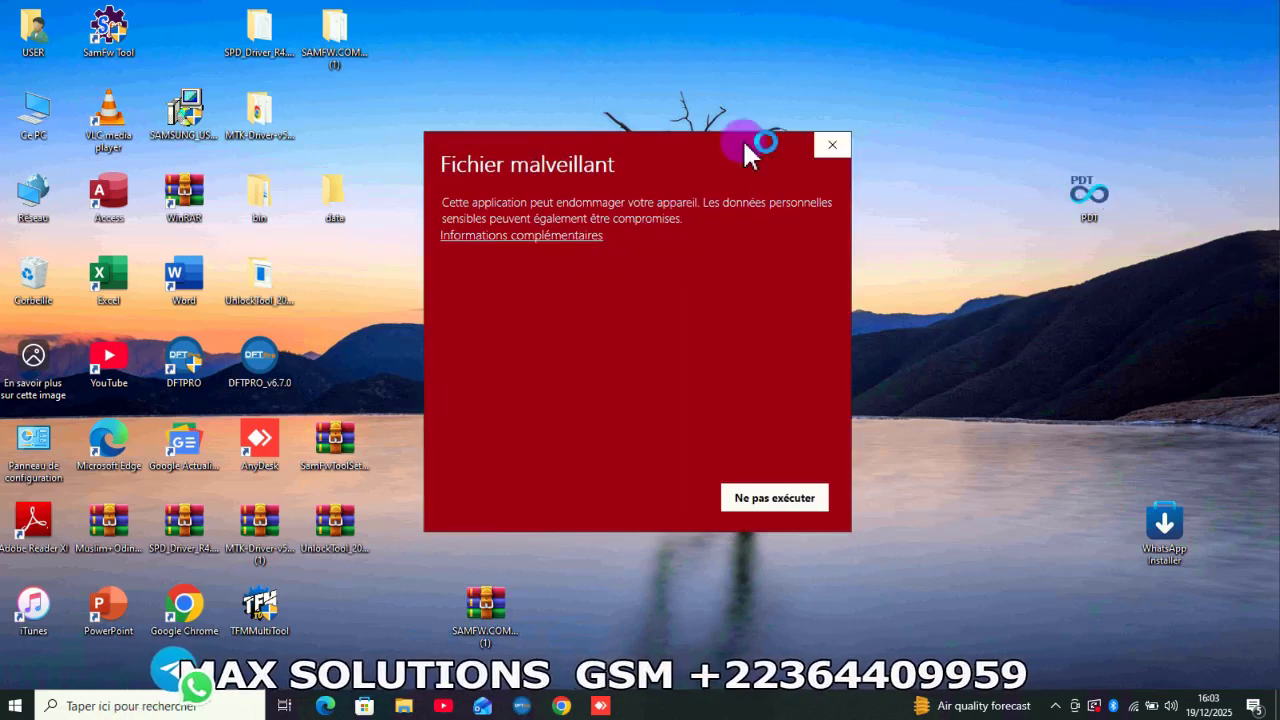
left_click(488, 236)
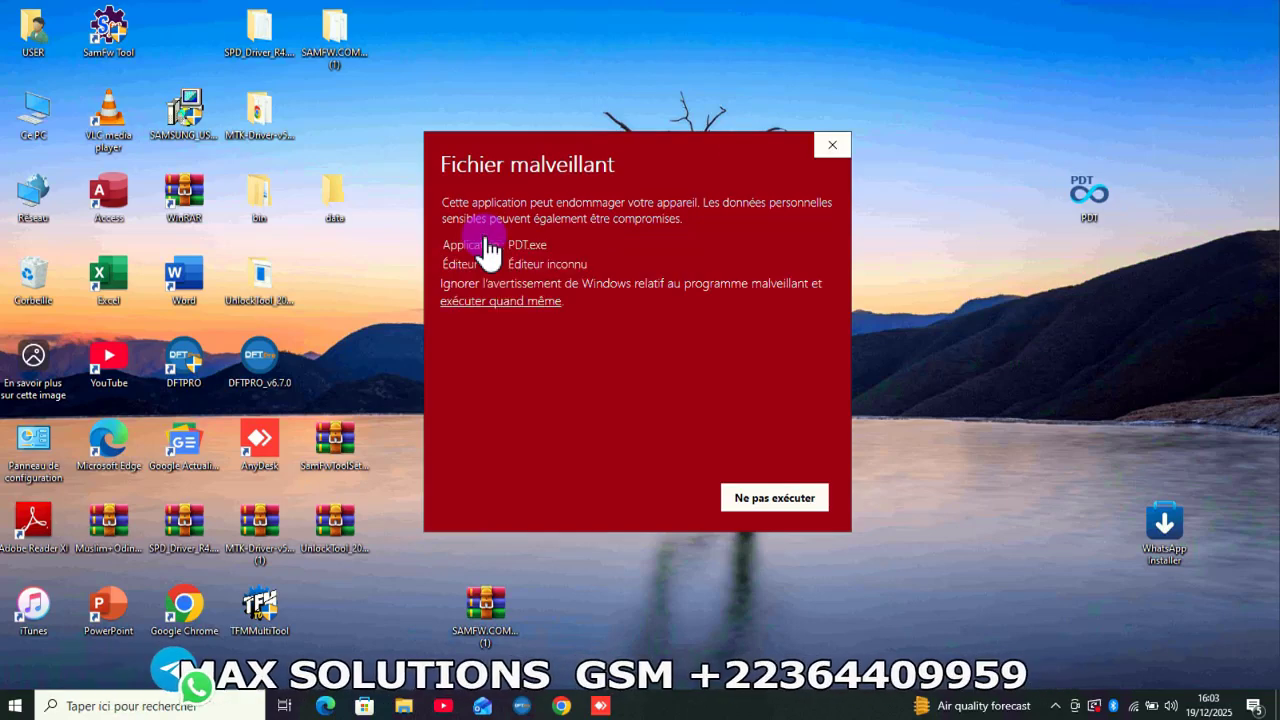
left_click(508, 301)
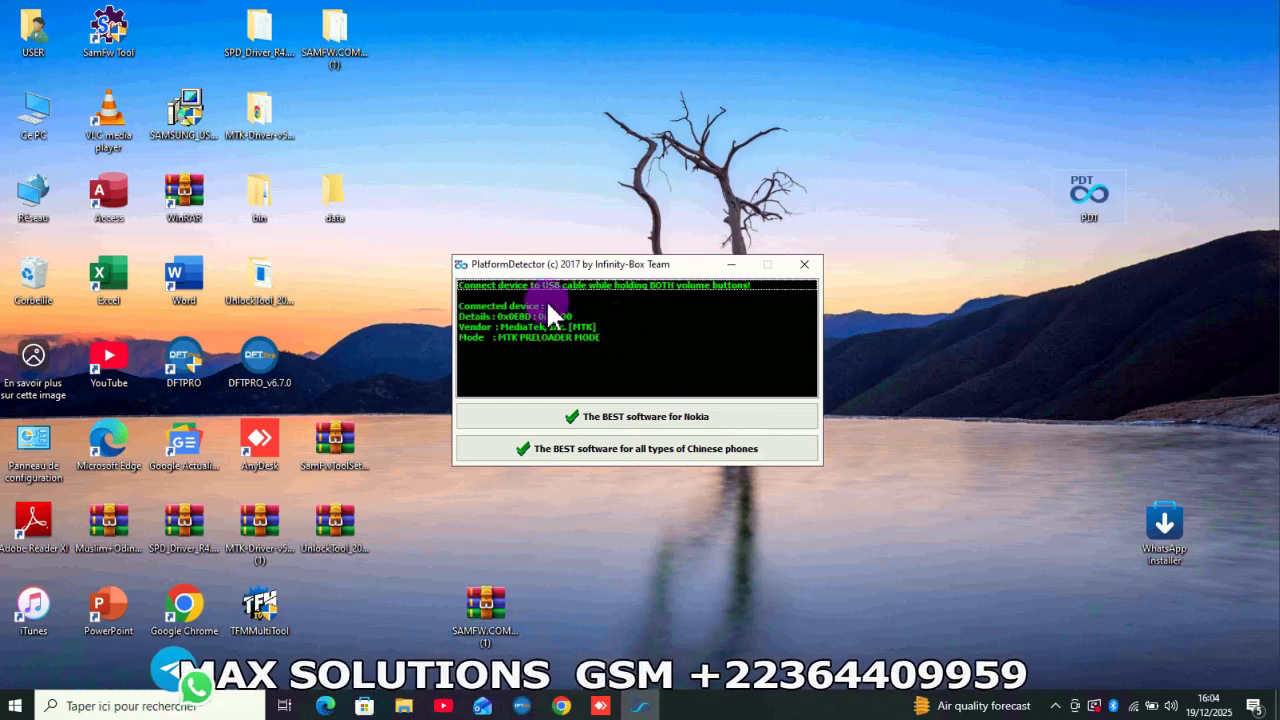
Examine the connected device's vendor and mode in PlatformDetector and close the tool.
left_click(510, 330)
left_click(510, 327)
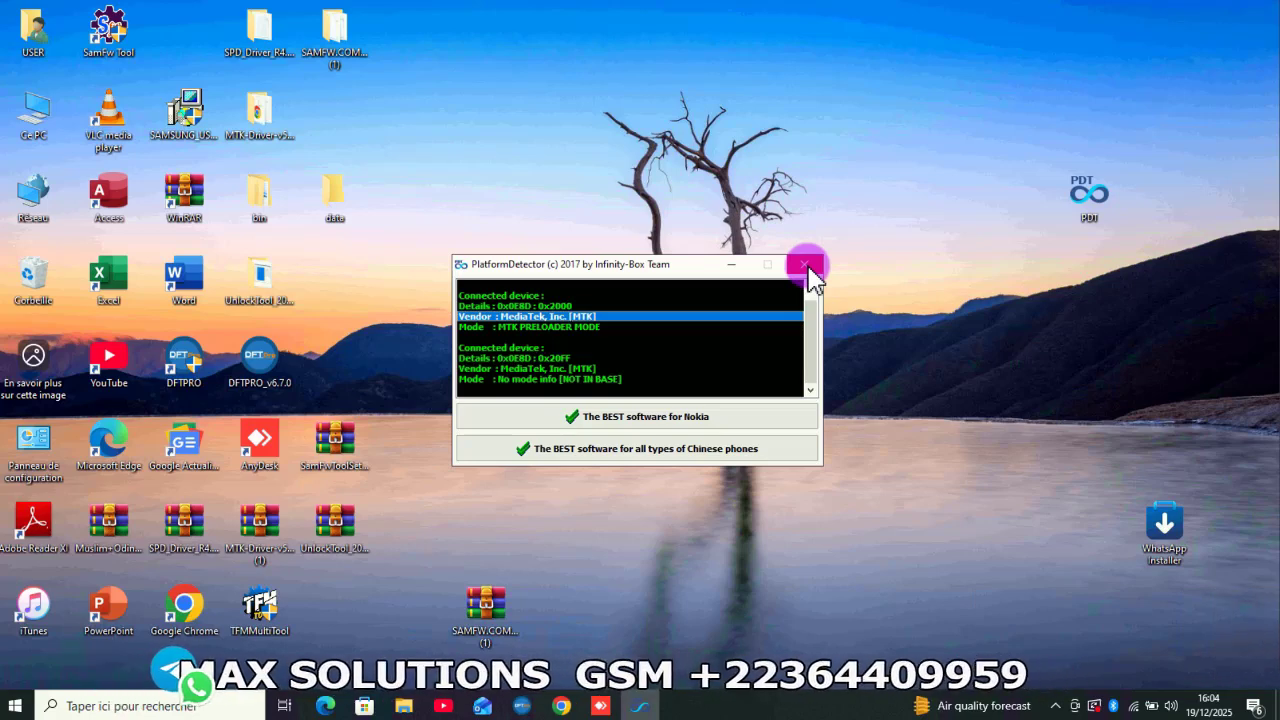
left_click(806, 266)
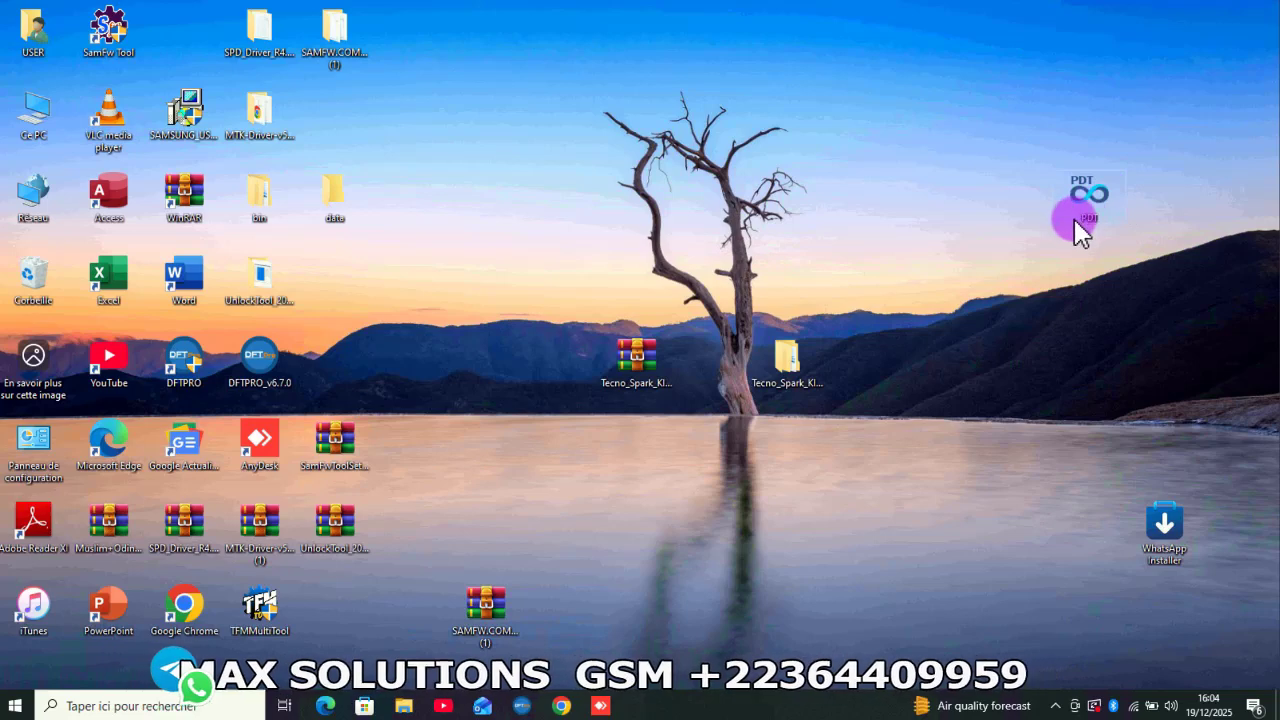
Move the PDT desktop icon to just above WhatsApp Installer.
double_click(1086, 193)
left_click_drag(1087, 193, 1174, 430)
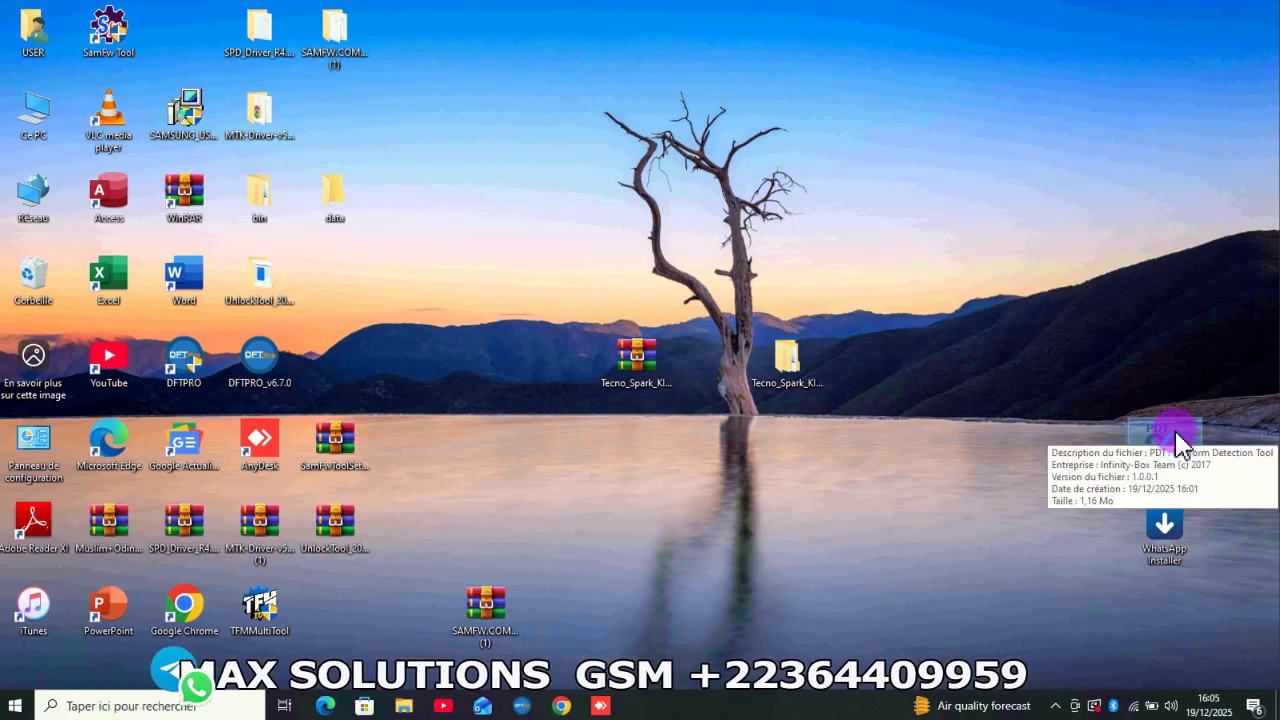